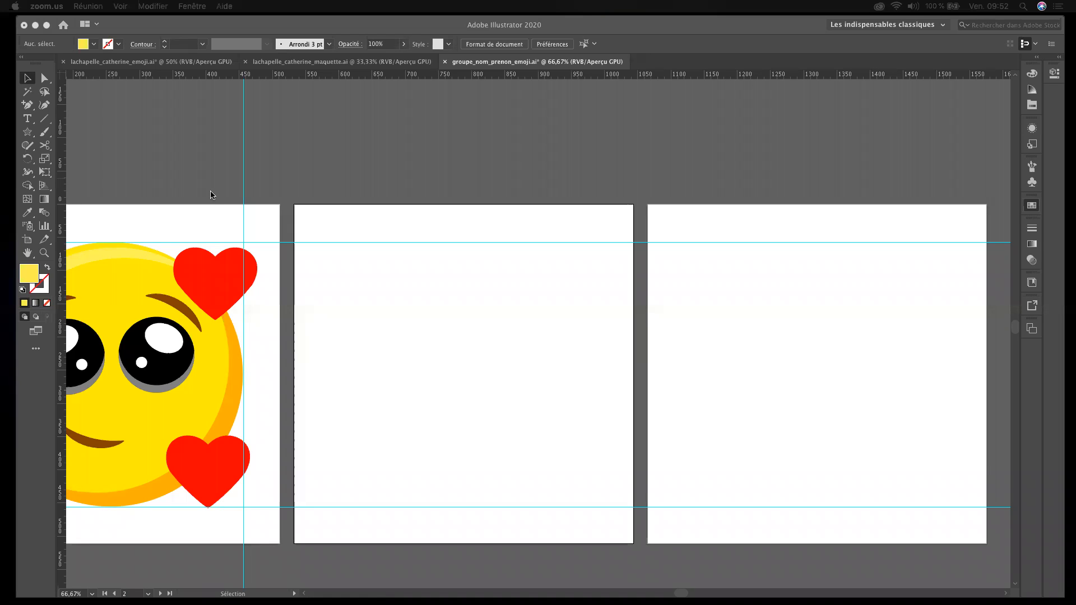
Step: Show the document's layers and duplicate the Etape_01 layer
scroll(303, 195, down, 5)
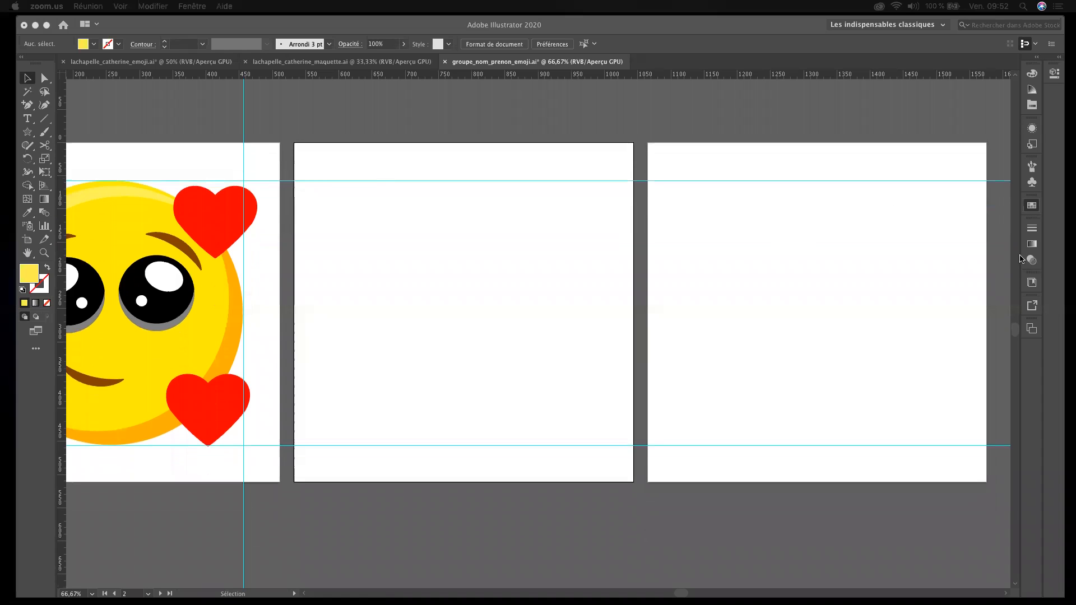
click(1032, 145)
drag(947, 92, 678, 92)
click(595, 114)
click(596, 114)
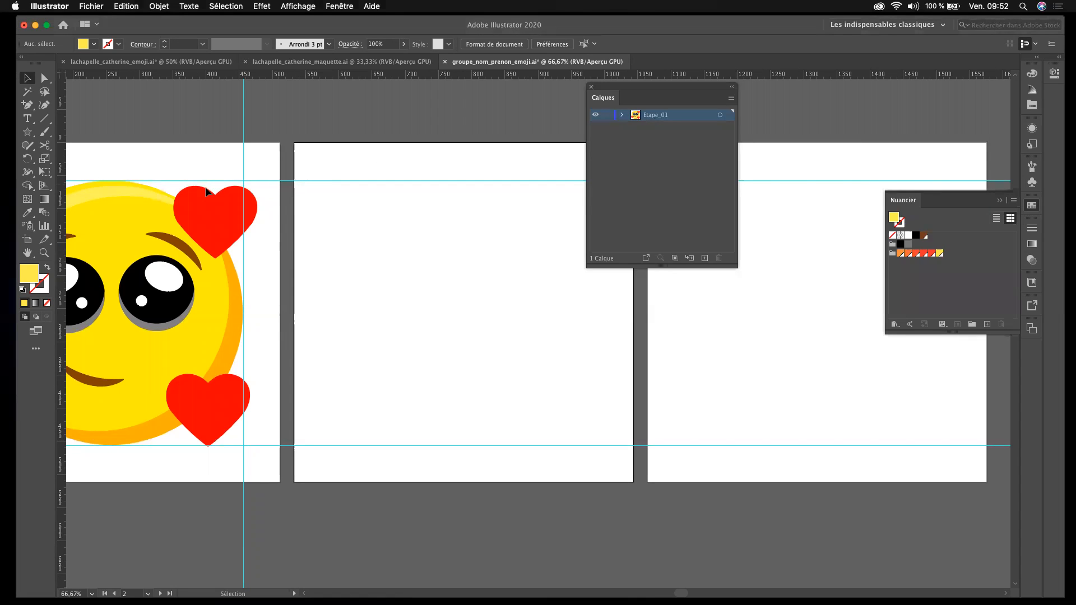
drag(639, 115, 691, 261)
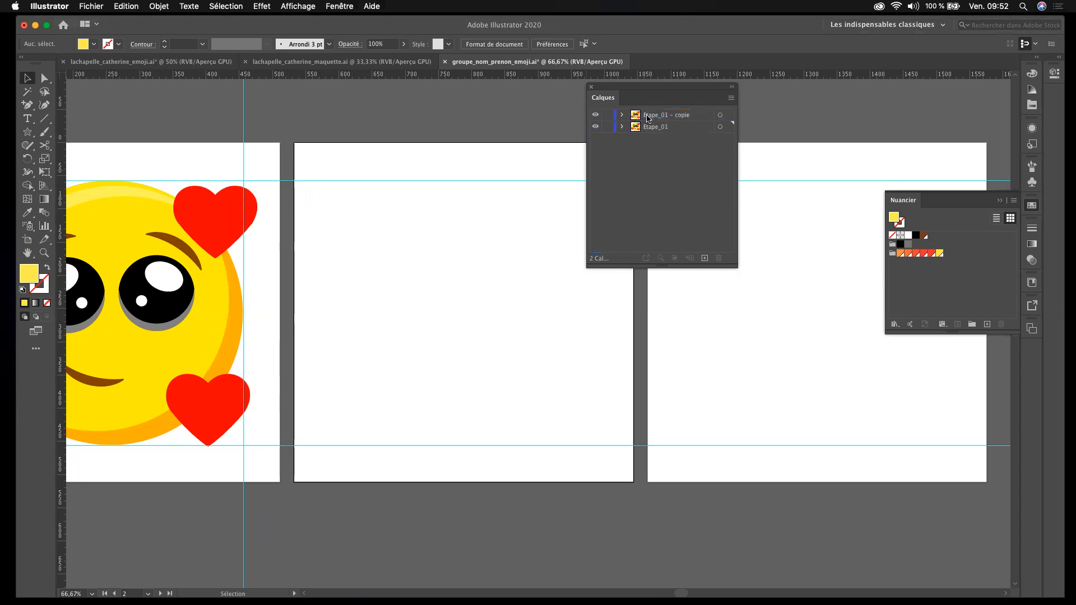
Step: Rename the duplicated layer as Etape_02
double_click(672, 115)
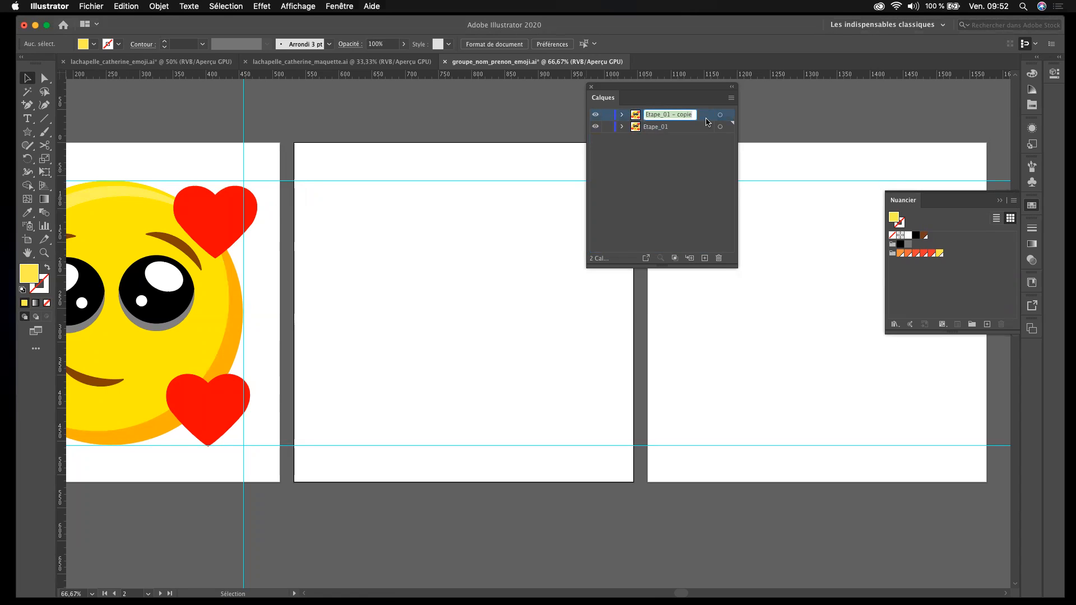
drag(667, 115, 707, 116)
text(2)
key(Return)
click(642, 118)
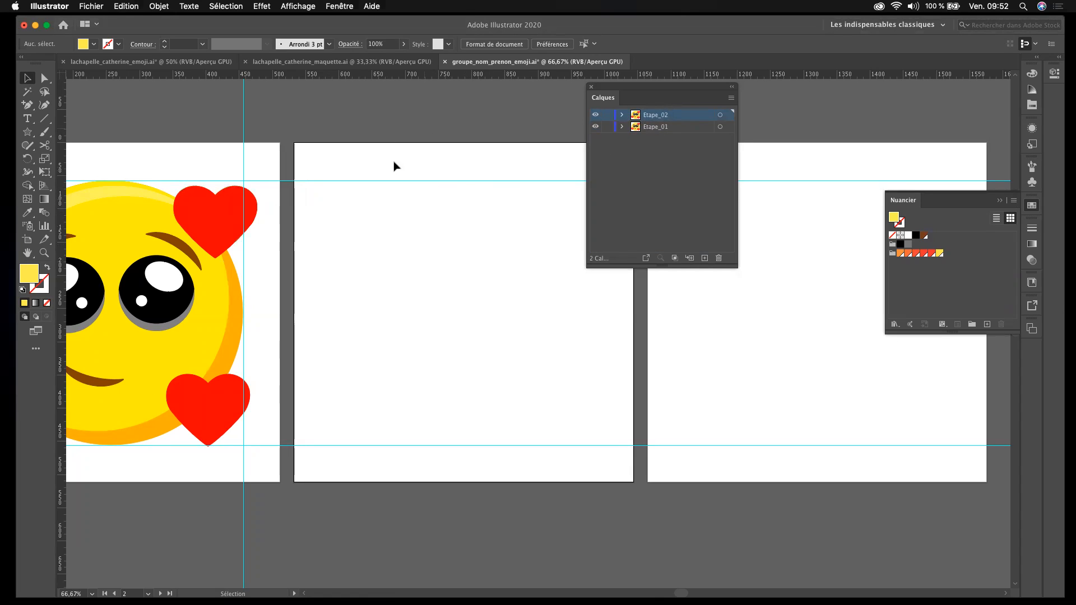
Step: Select all artwork on the Etape_02 layer and move the emoji onto the empty second artboard
click(719, 114)
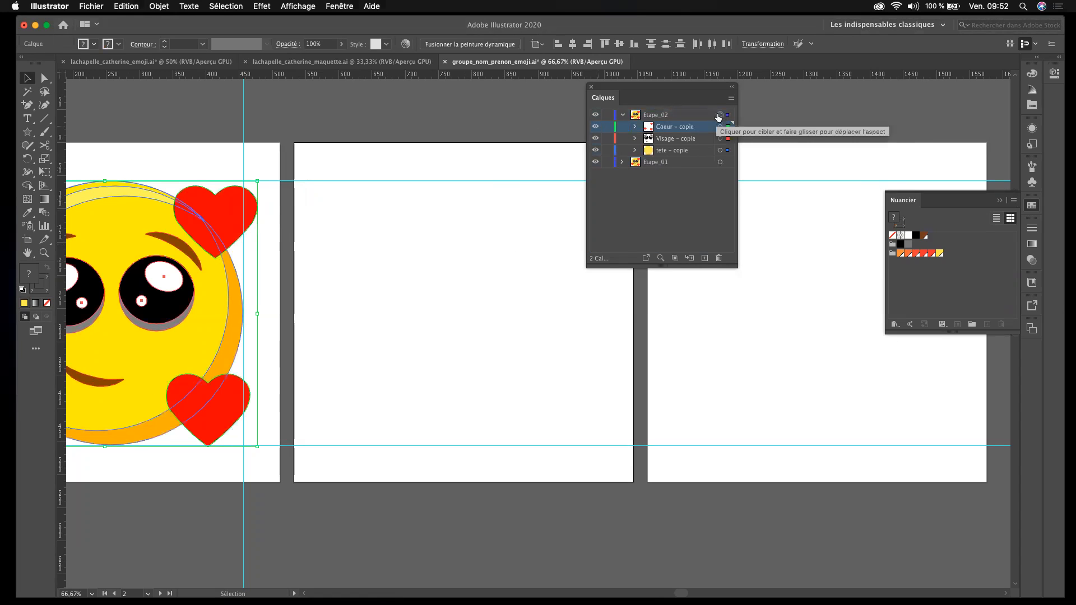
drag(646, 92, 702, 94)
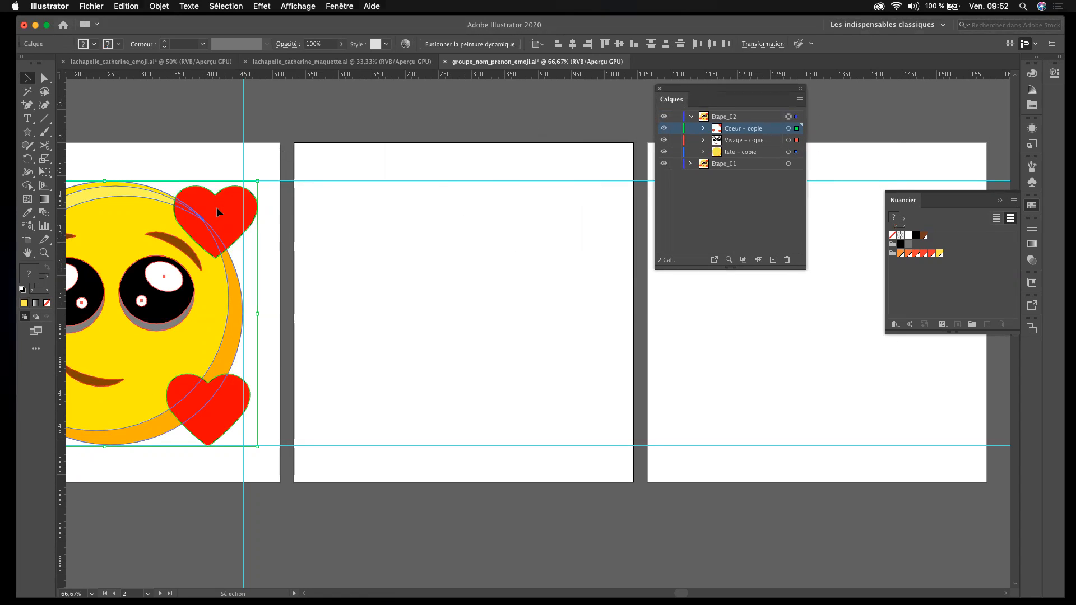
drag(217, 207, 568, 240)
click(425, 149)
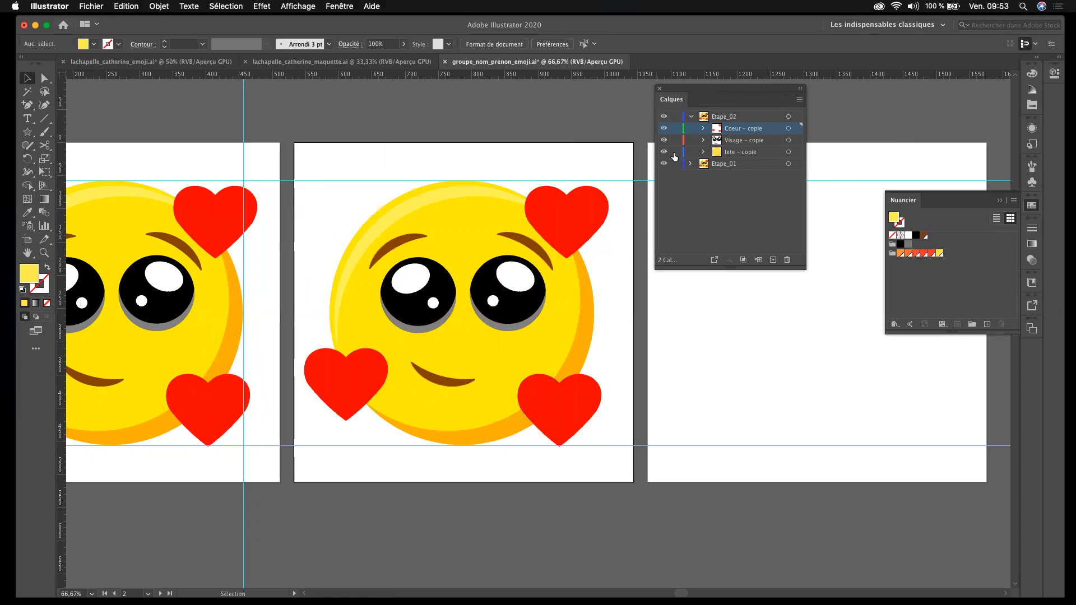
Step: Delete the "tete - copie" sublayer with its artwork from the Etape_02 layer
click(729, 156)
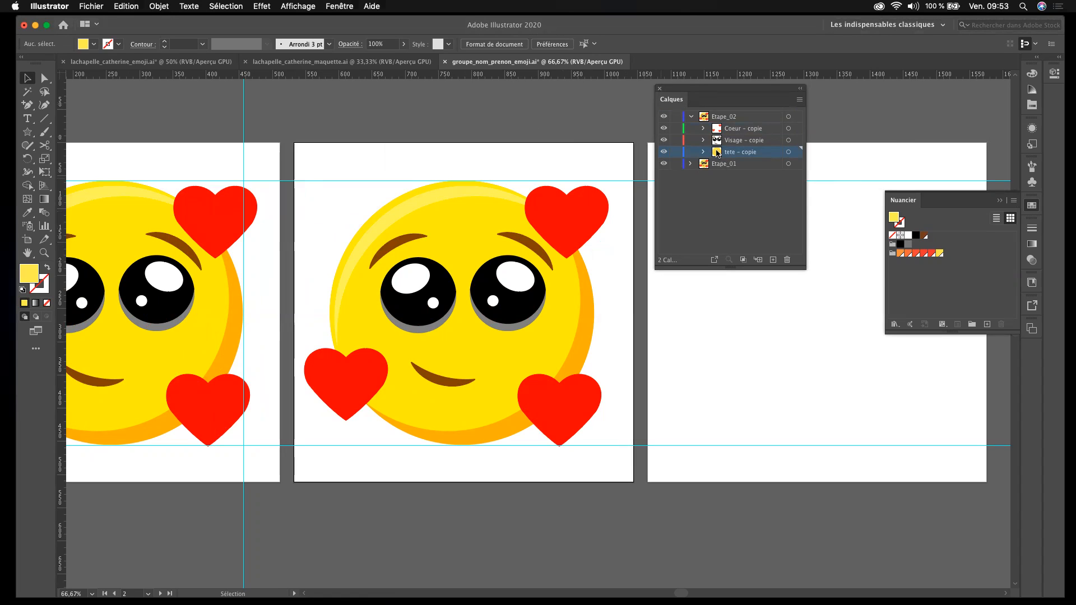
click(787, 260)
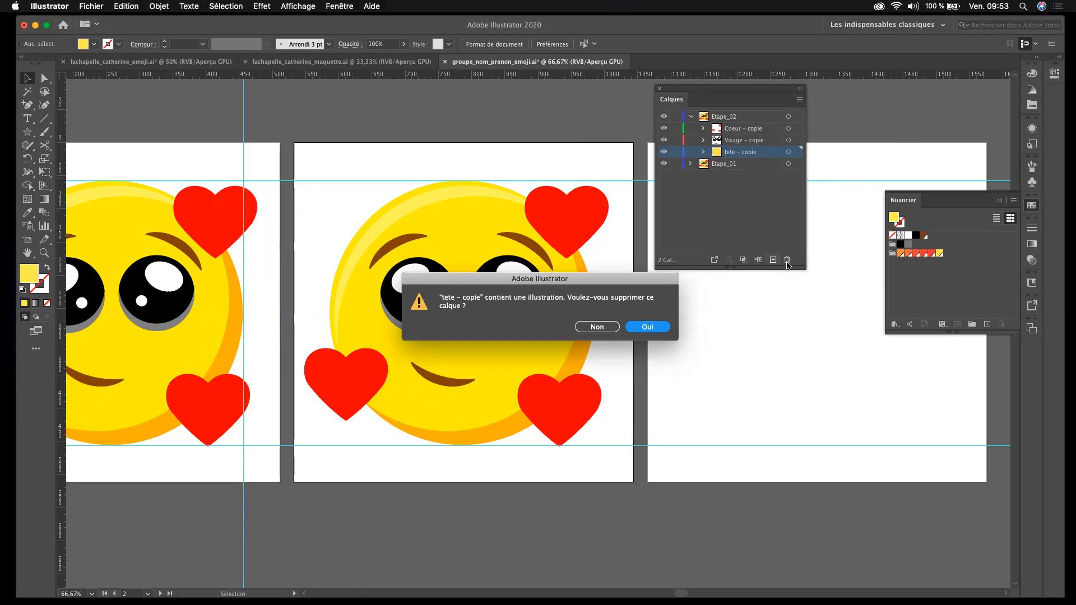
click(663, 326)
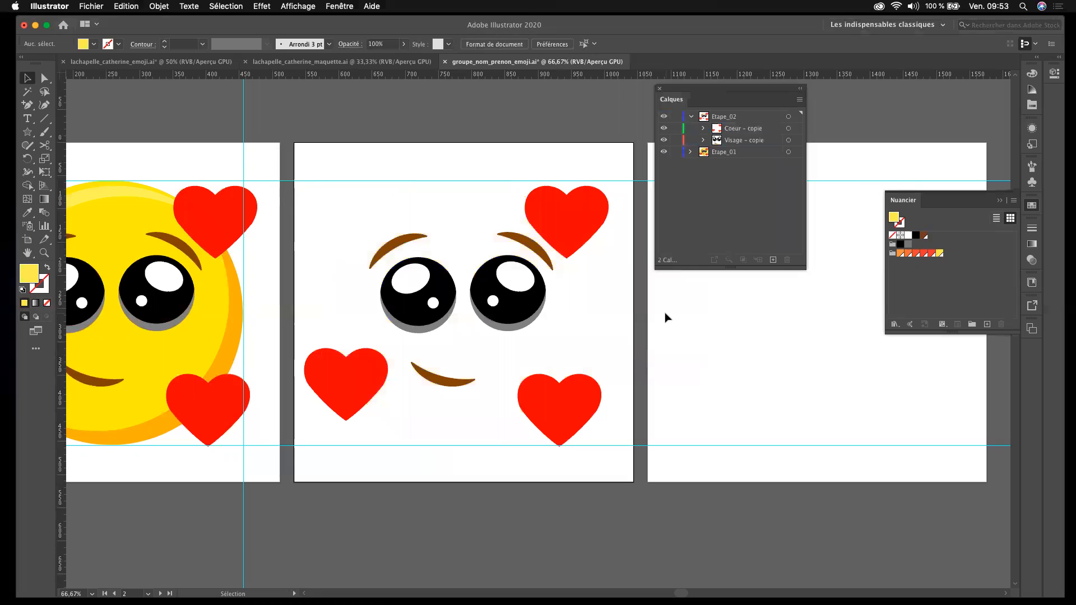
Step: Create a 400 x 400 px ellipse on the second artboard as a flat yellow head
click(27, 132)
click(81, 159)
click(463, 309)
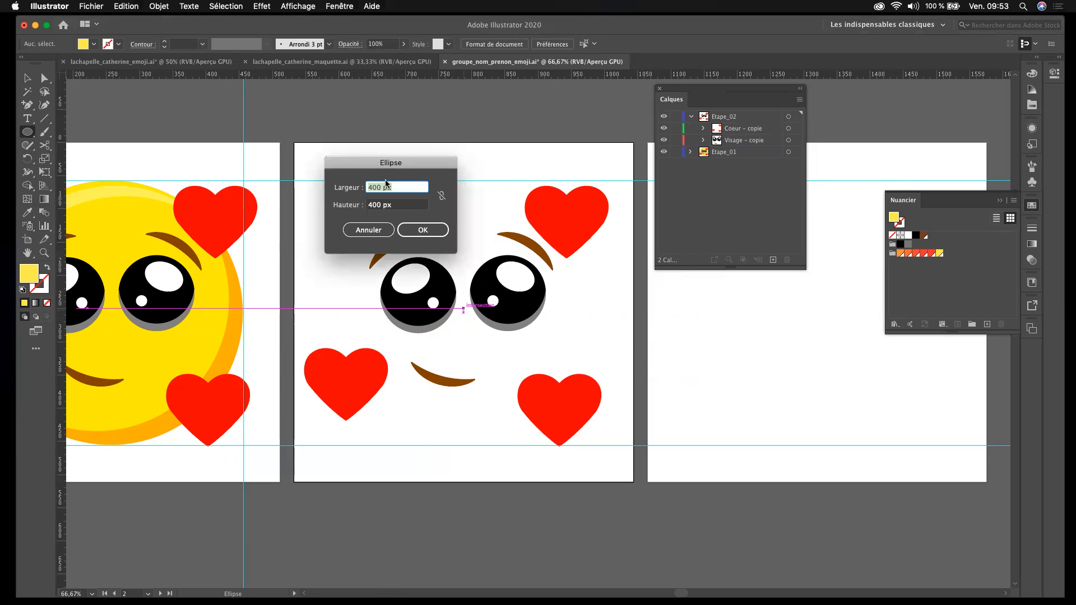
click(421, 230)
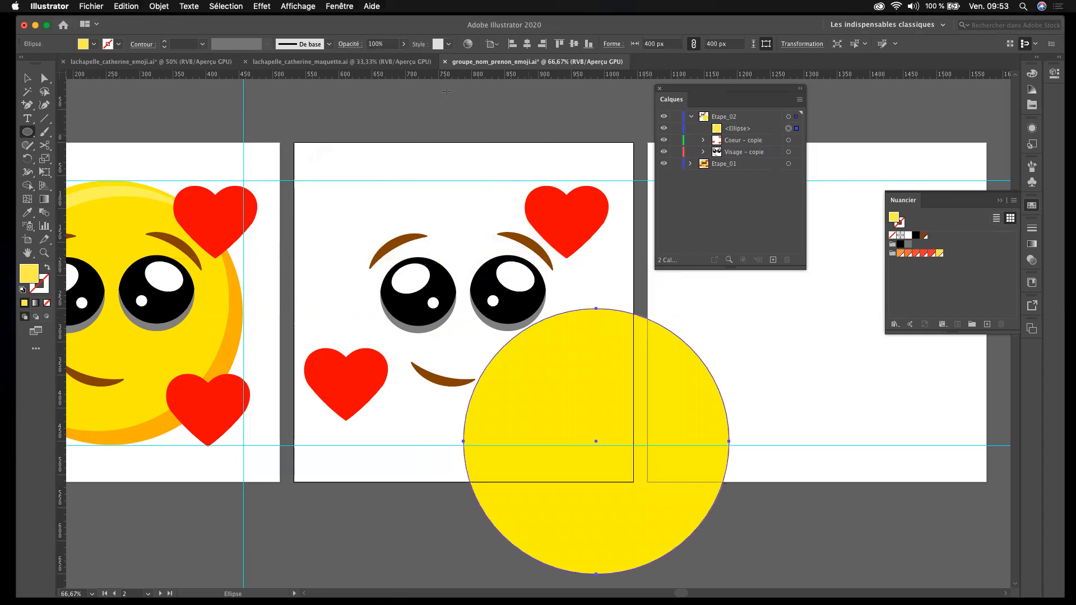
Step: Center the yellow circle horizontally and vertically on the second artboard
key(super)
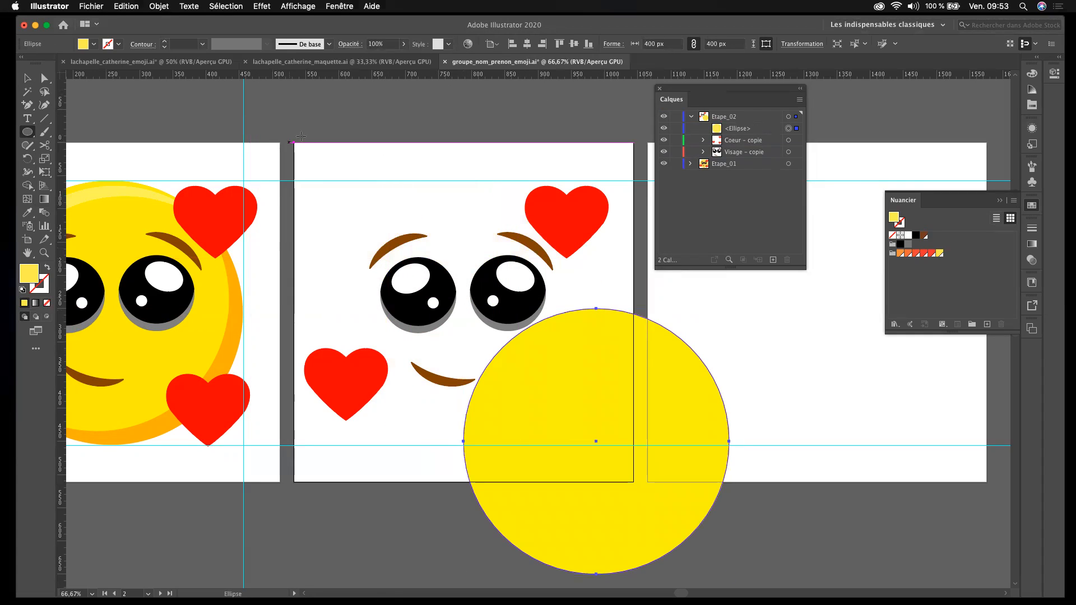
click(496, 46)
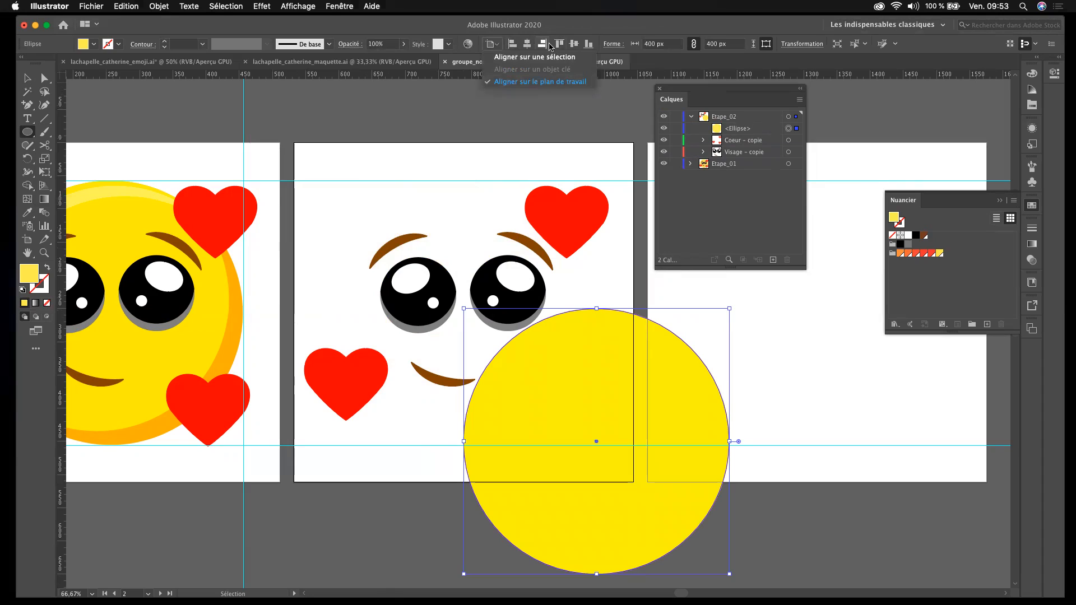
click(526, 46)
click(527, 45)
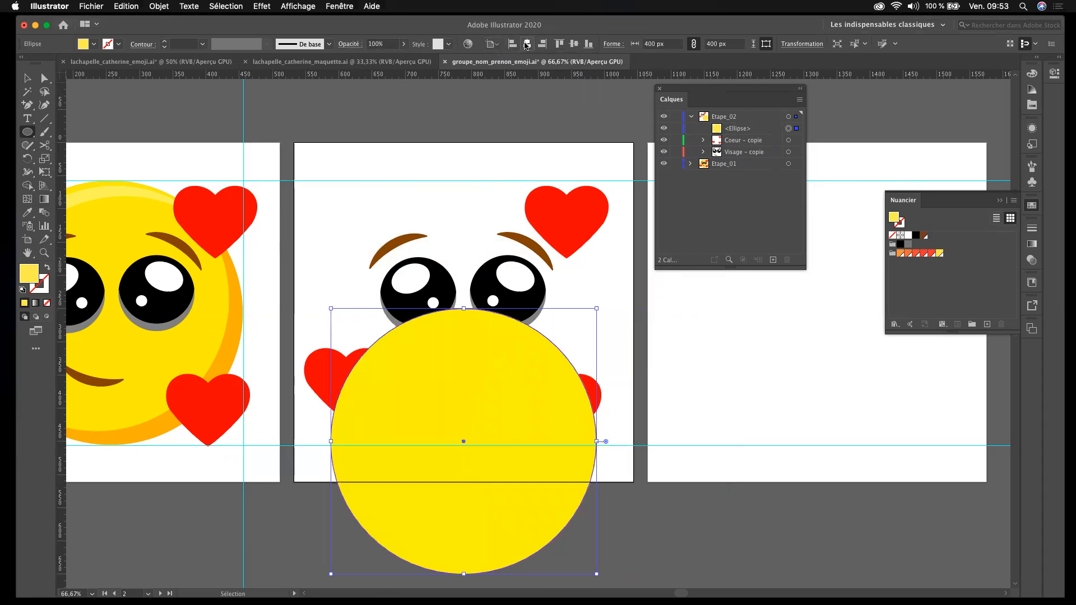
click(574, 45)
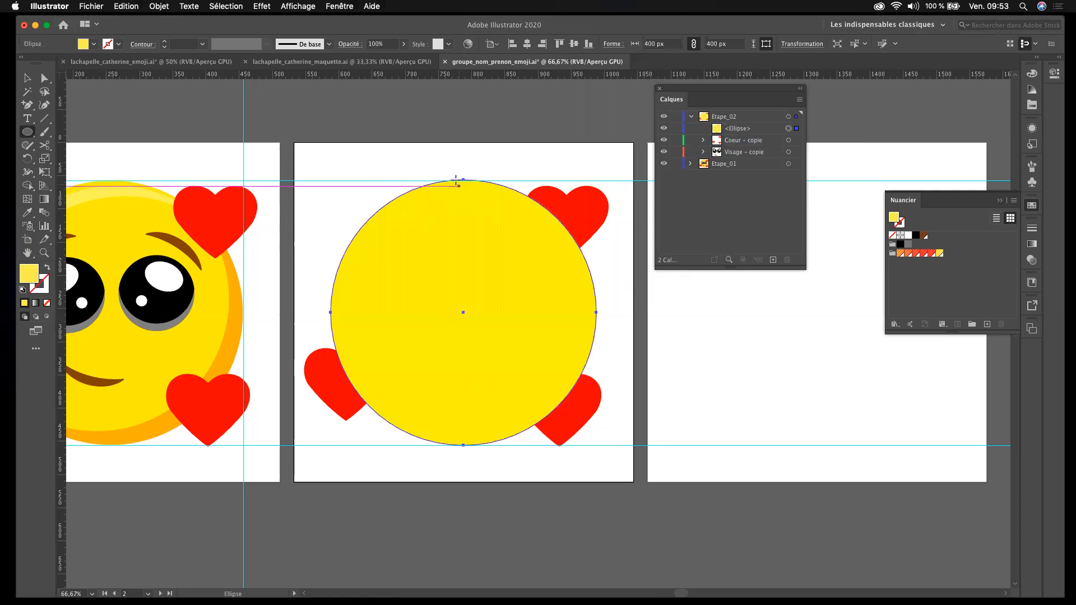
Step: Move the yellow ellipse below the "Visage - copie" sublayer in the stacking order and rename it tete
click(717, 130)
drag(717, 129, 720, 158)
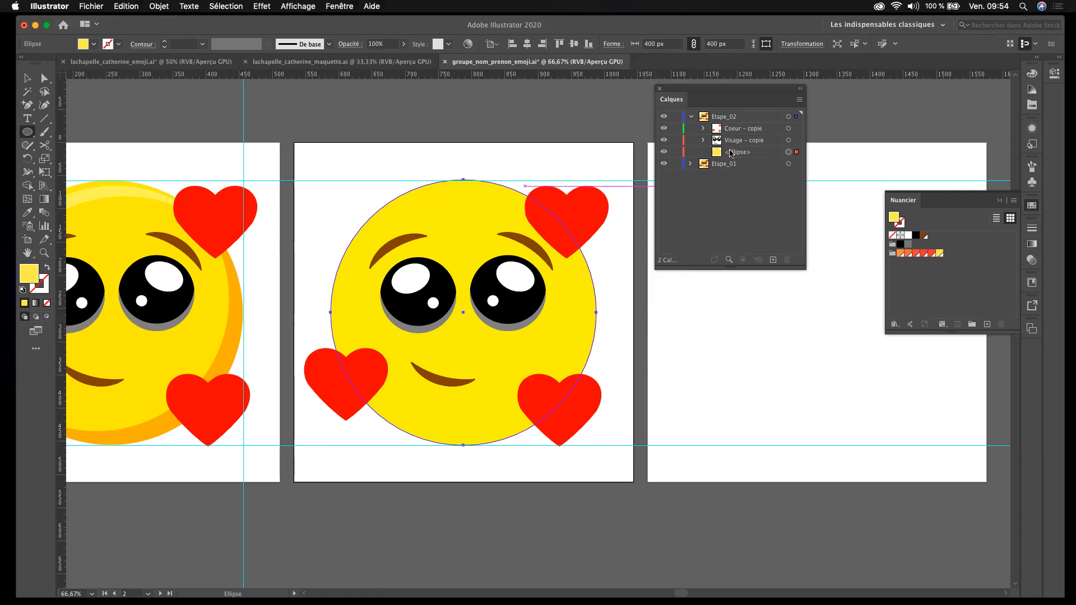
double_click(732, 153)
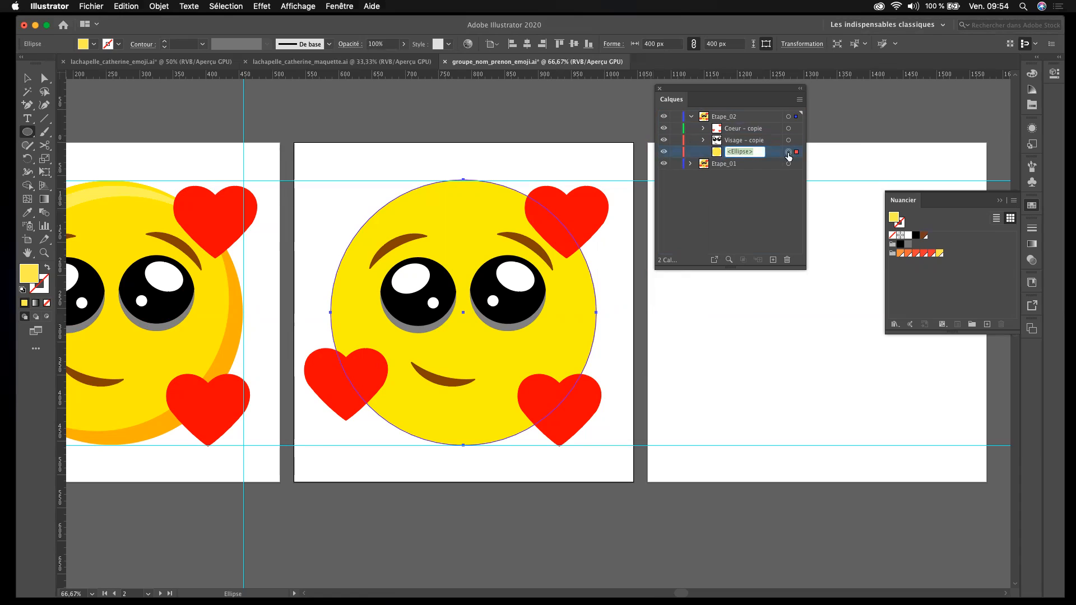
text(tet)
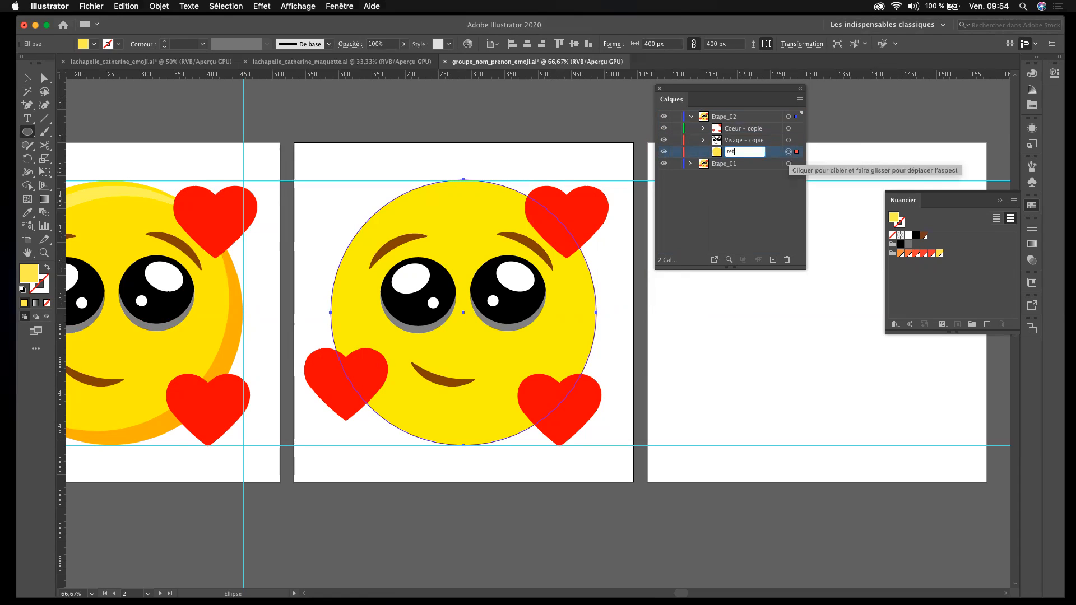
text(e)
key(Return)
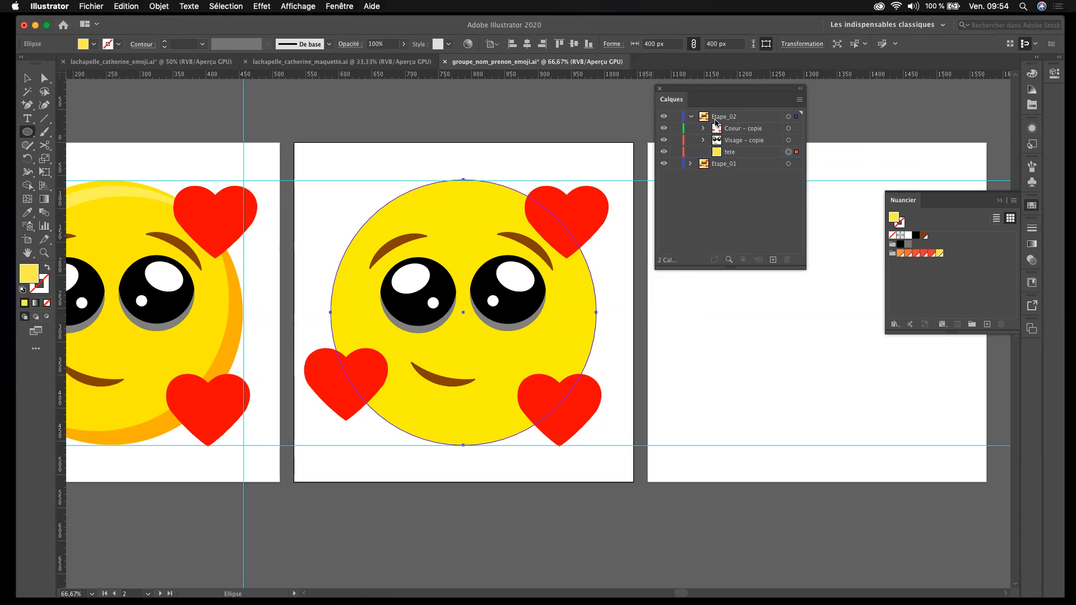
Step: Collapse the Etape_02 layer and delete the orange, red and yellow color group from the swatches
click(693, 119)
drag(700, 90, 753, 134)
click(27, 78)
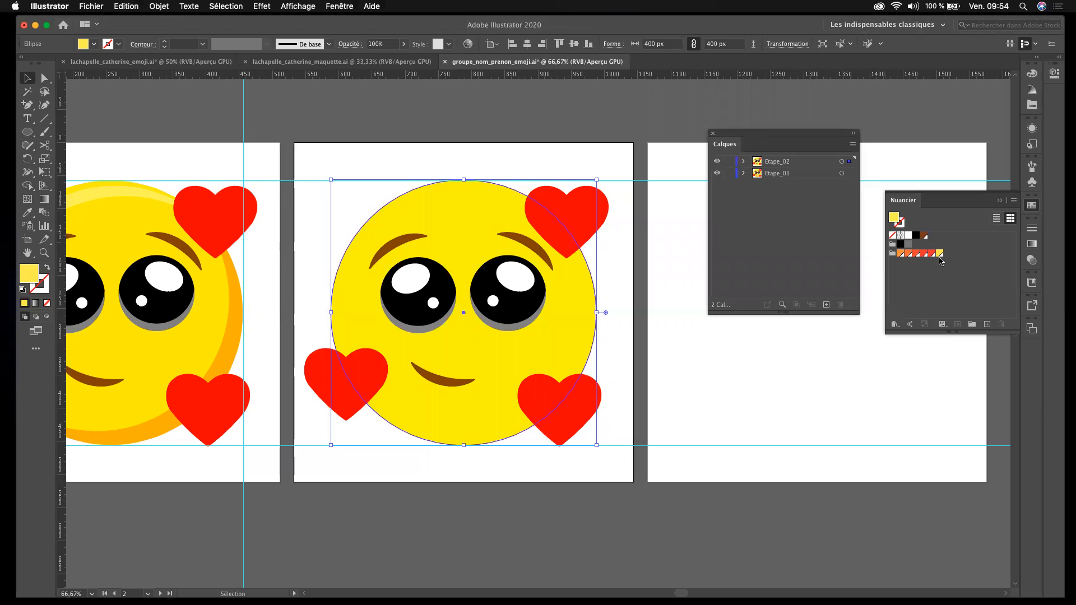
click(893, 253)
drag(893, 253, 1001, 324)
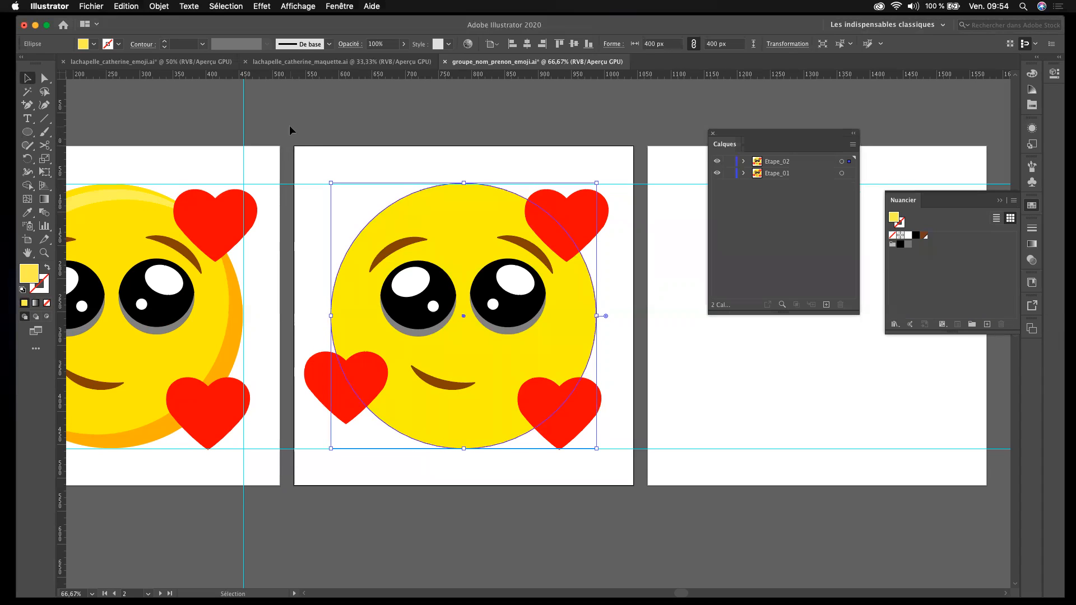
Step: Draw a square about 49 px wide just above the second artboard's upper-left corner
scroll(290, 125, up, 1)
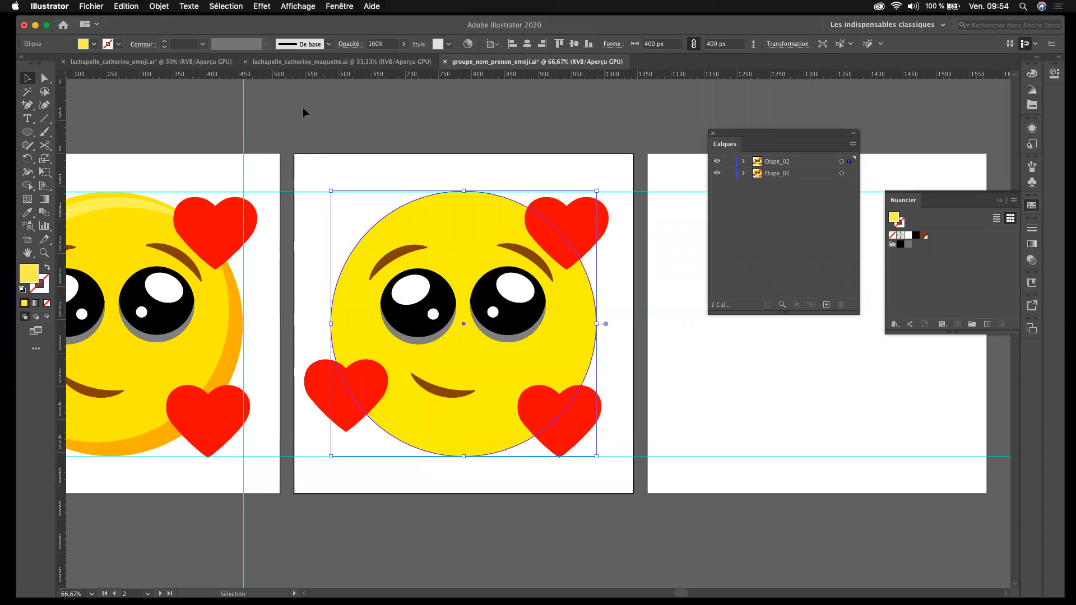
click(27, 132)
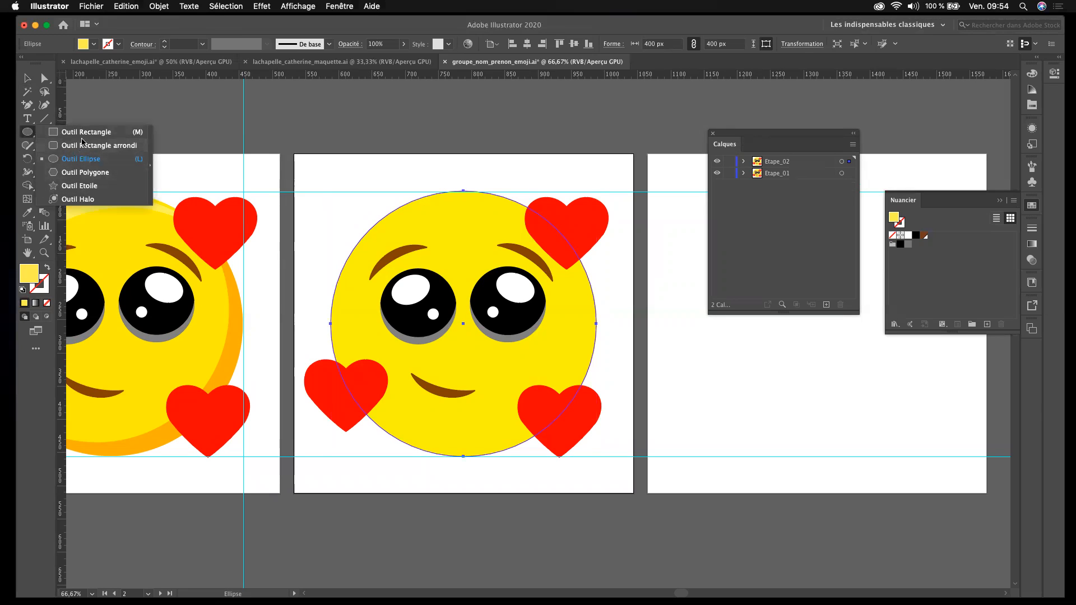
click(84, 132)
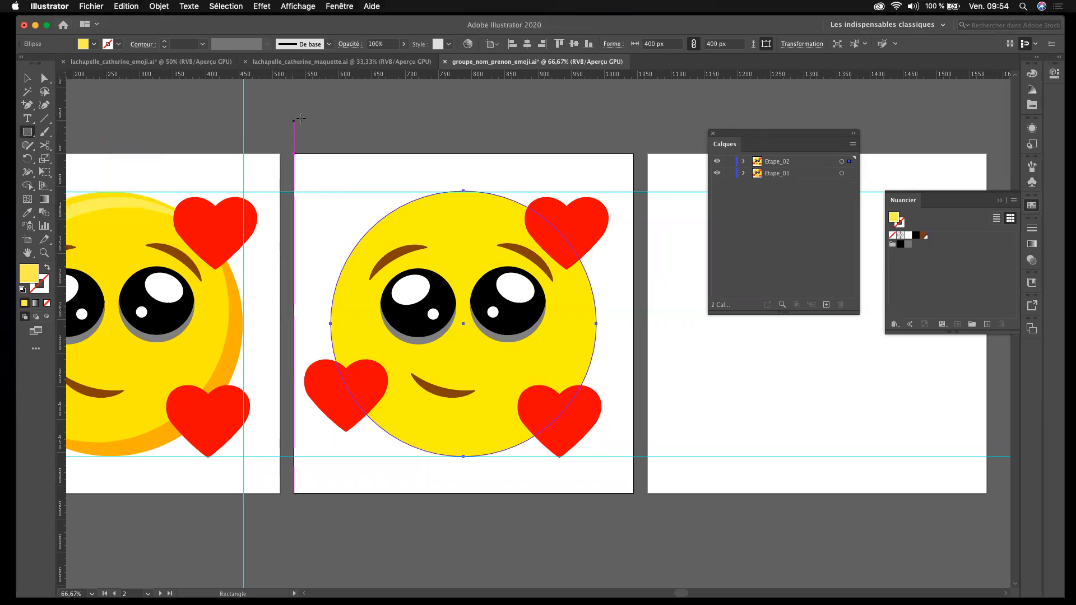
drag(294, 110, 326, 142)
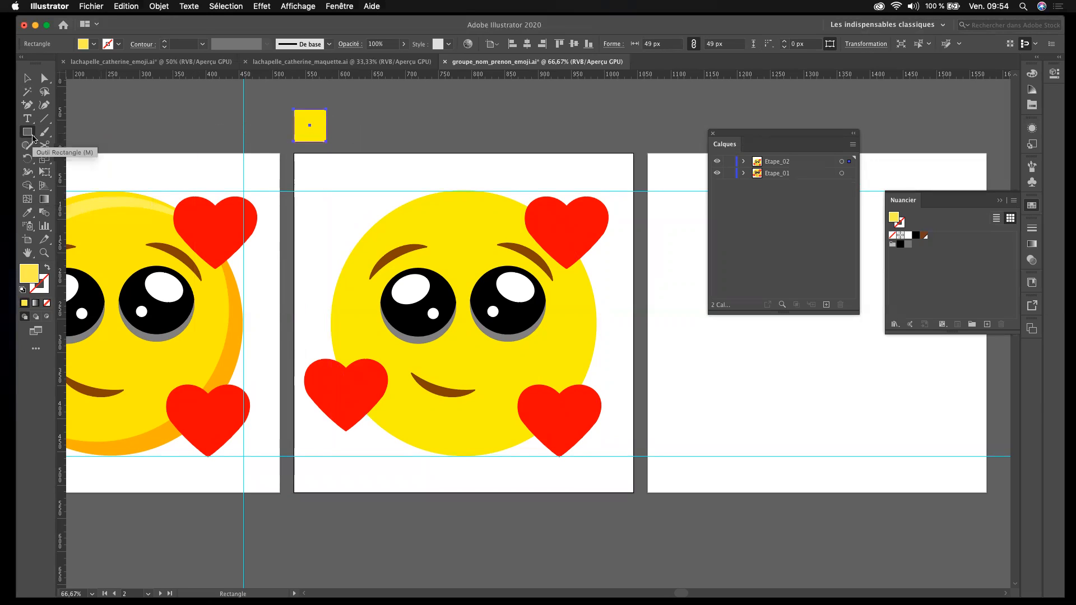
Step: Draw a circle about 53 px wide above the second artboard's upper-right corner and nudge the small square slightly upward
key(l)
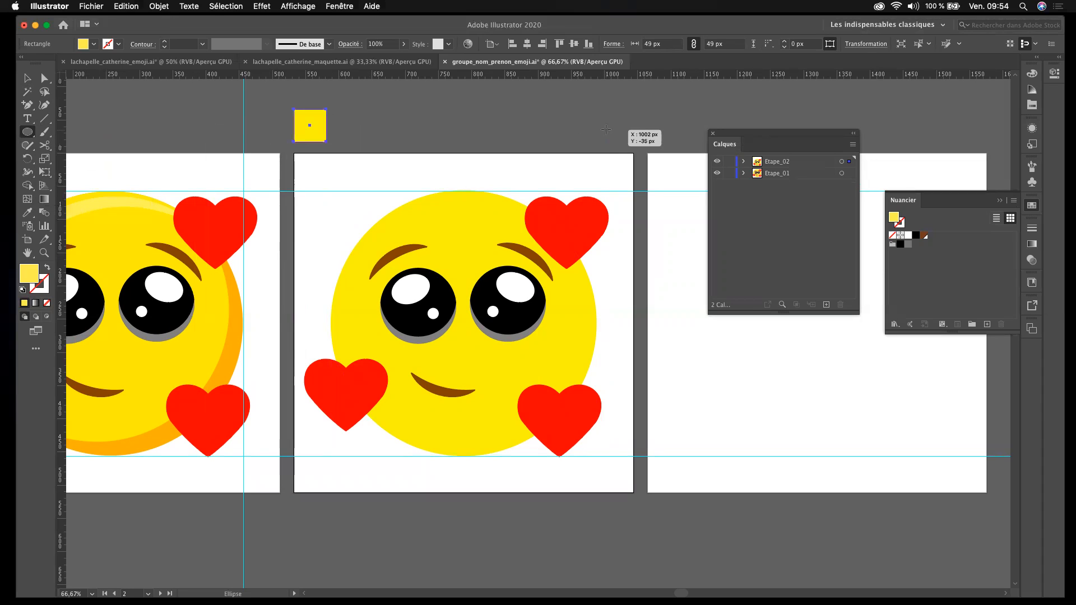
mouse_move(602, 127)
mouse_down()
mouse_move(636, 161)
mouse_move(617, 127)
mouse_up()
key(v)
drag(315, 132, 314, 128)
click(509, 130)
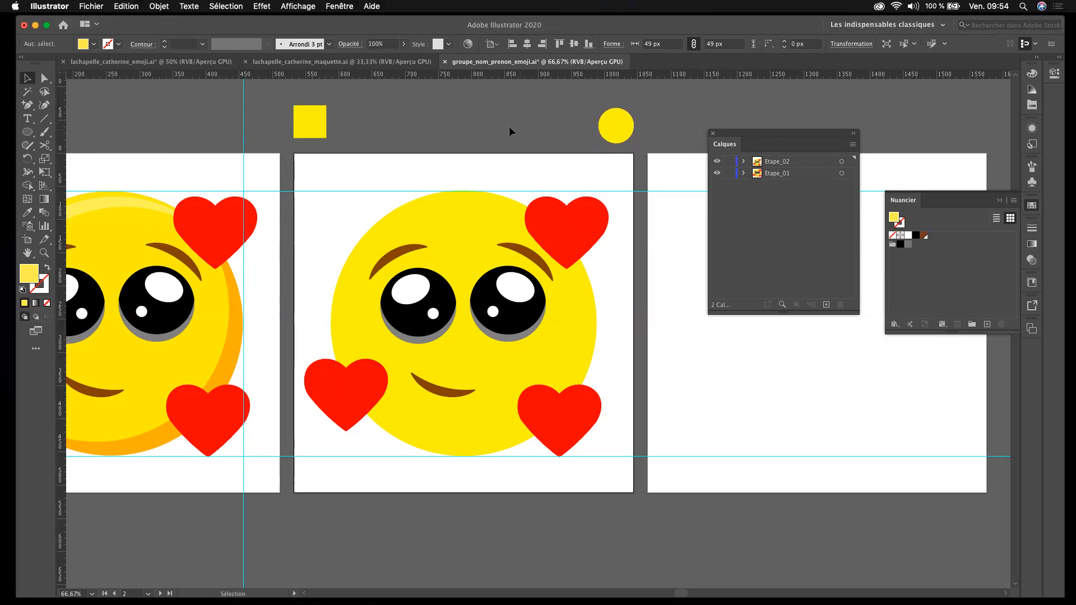
Step: Set the small square's fill color to ffe600
click(317, 131)
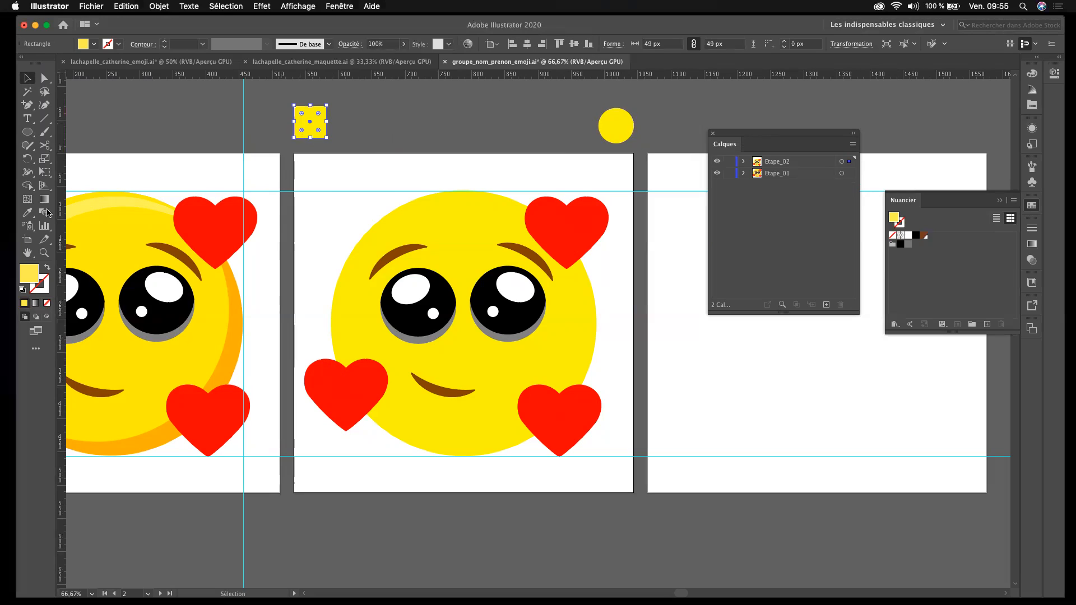
double_click(34, 275)
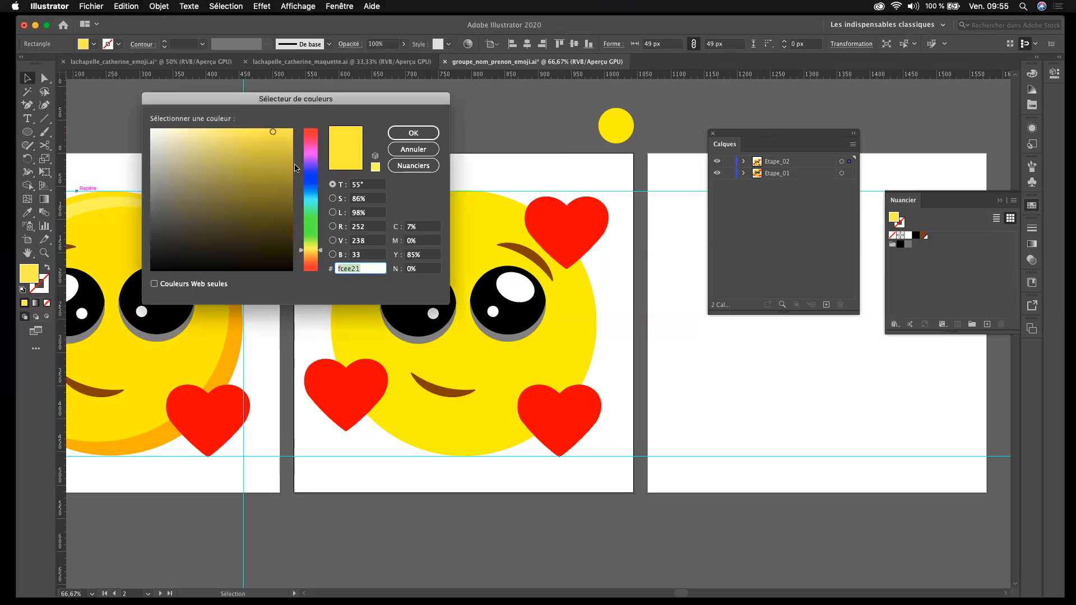
click(352, 270)
double_click(352, 270)
text(ffe600)
key(Return)
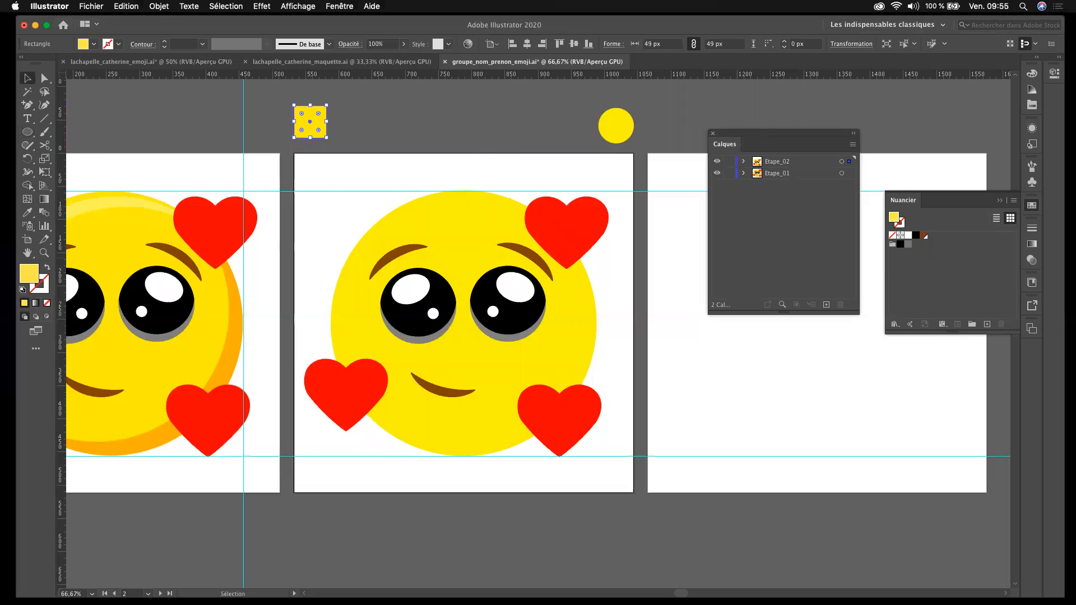
Step: Set the fill color of the circle above the second artboard to ff0000
click(616, 134)
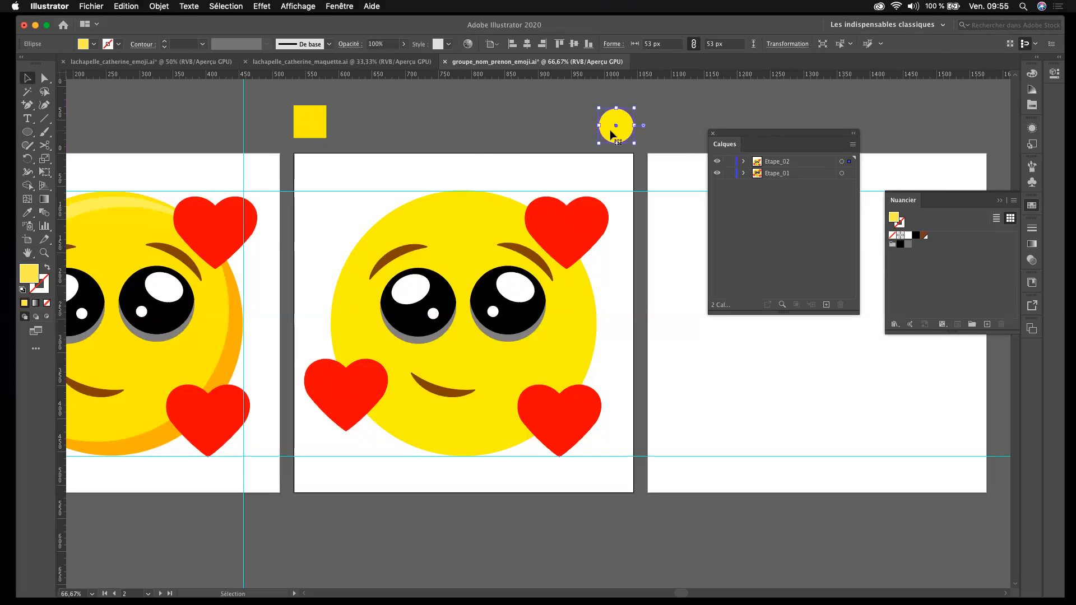
double_click(30, 275)
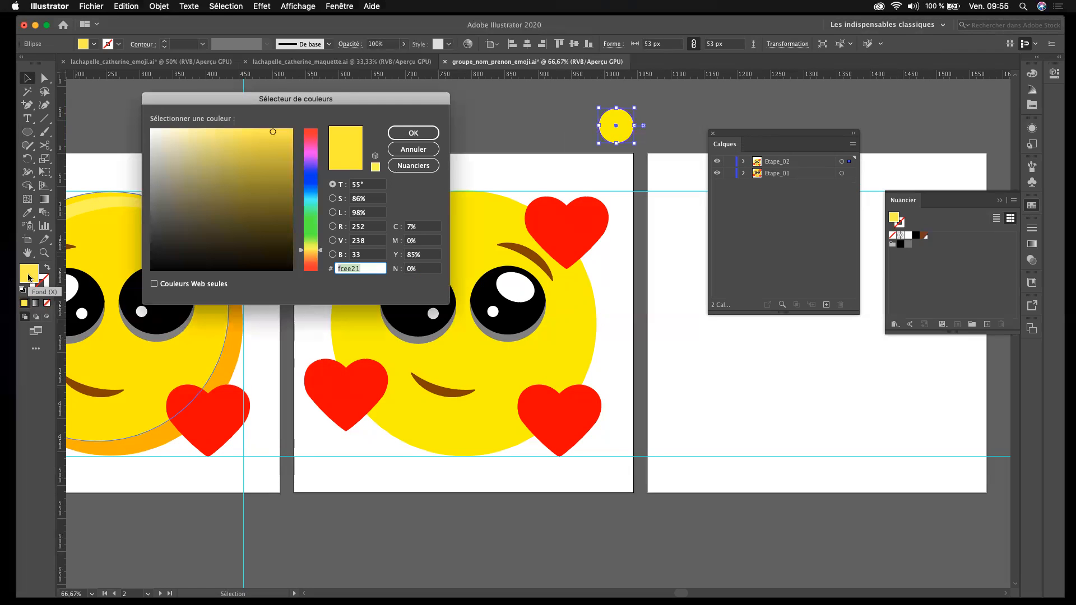
text(ff0000)
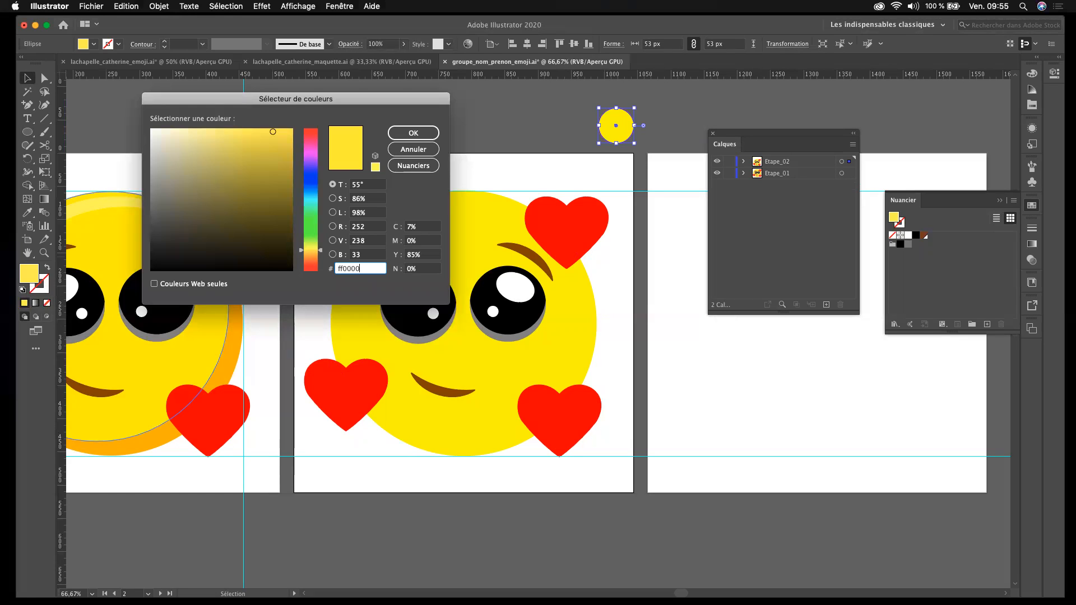
key(Return)
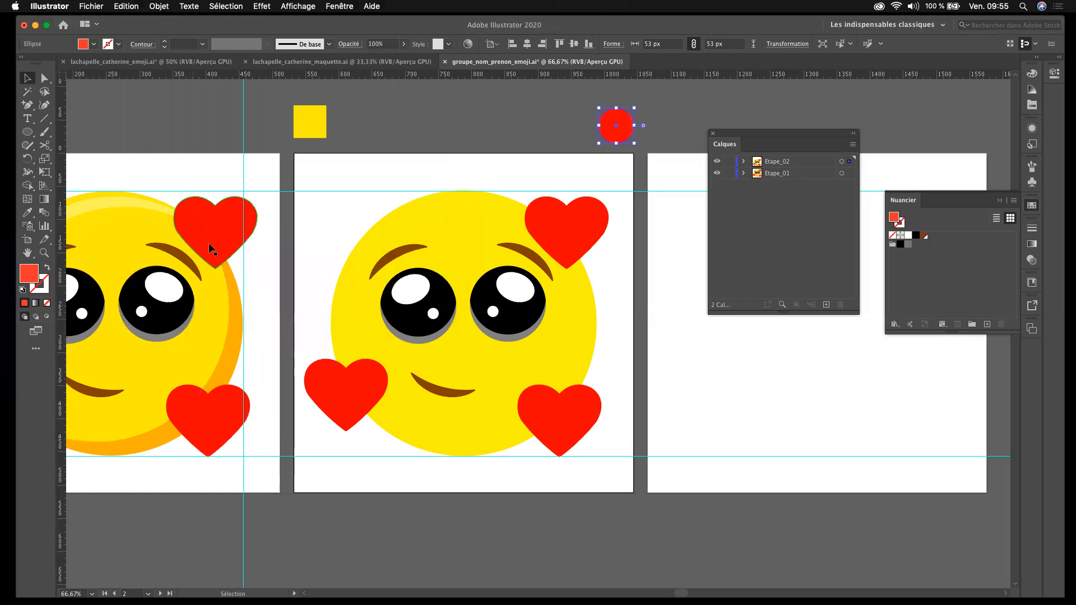
click(385, 129)
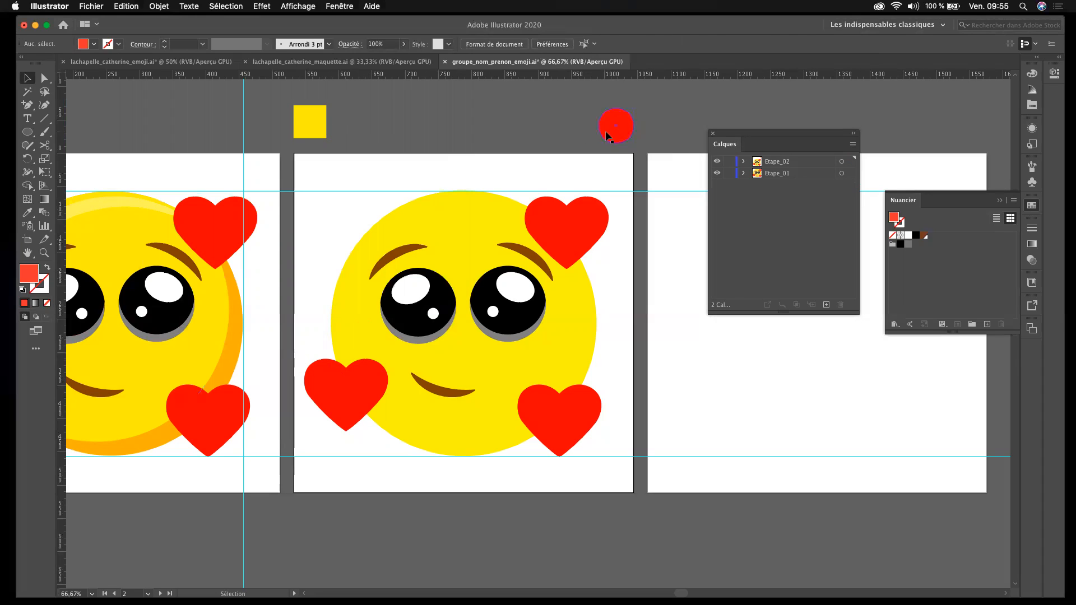
Step: Blend the yellow square into the red circle with the Blend tool
click(312, 131)
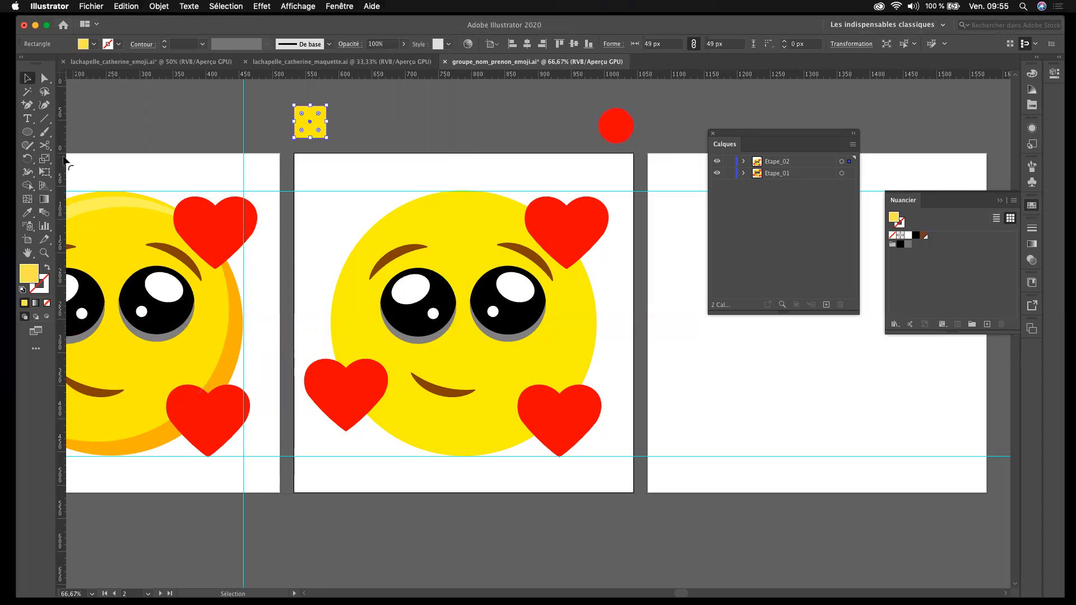
click(45, 213)
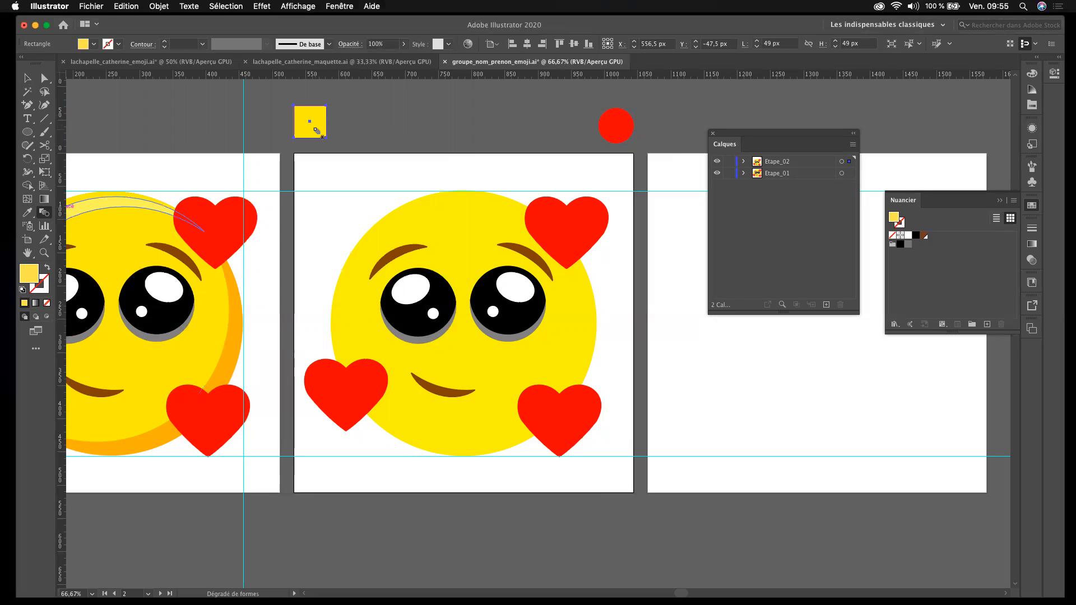
click(615, 139)
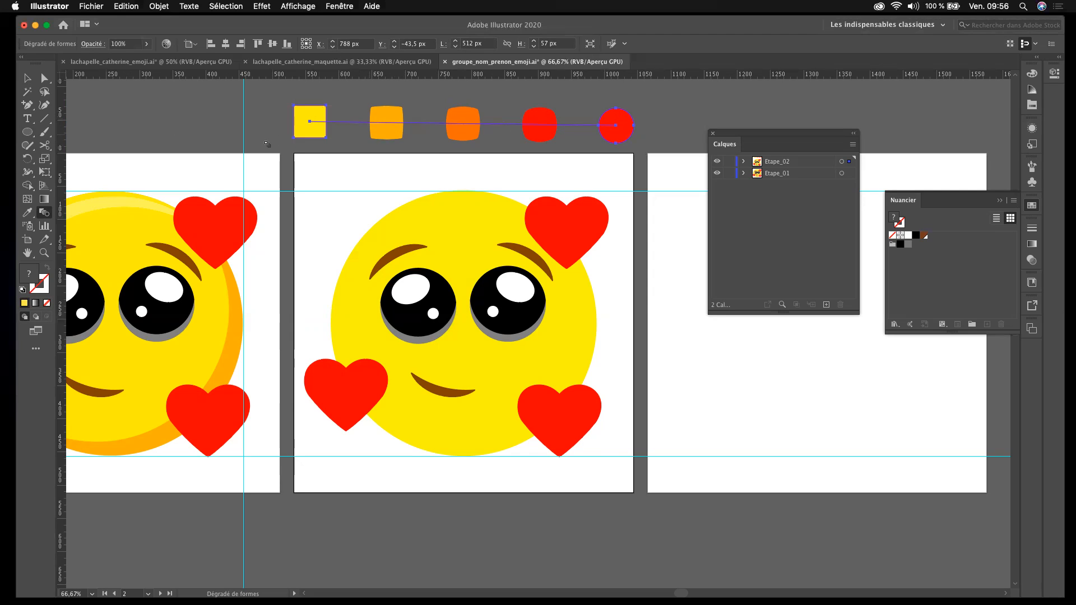
Step: Set the blend's spacing to 5 specified steps (Etapes)
double_click(45, 216)
drag(228, 91, 156, 84)
click(202, 110)
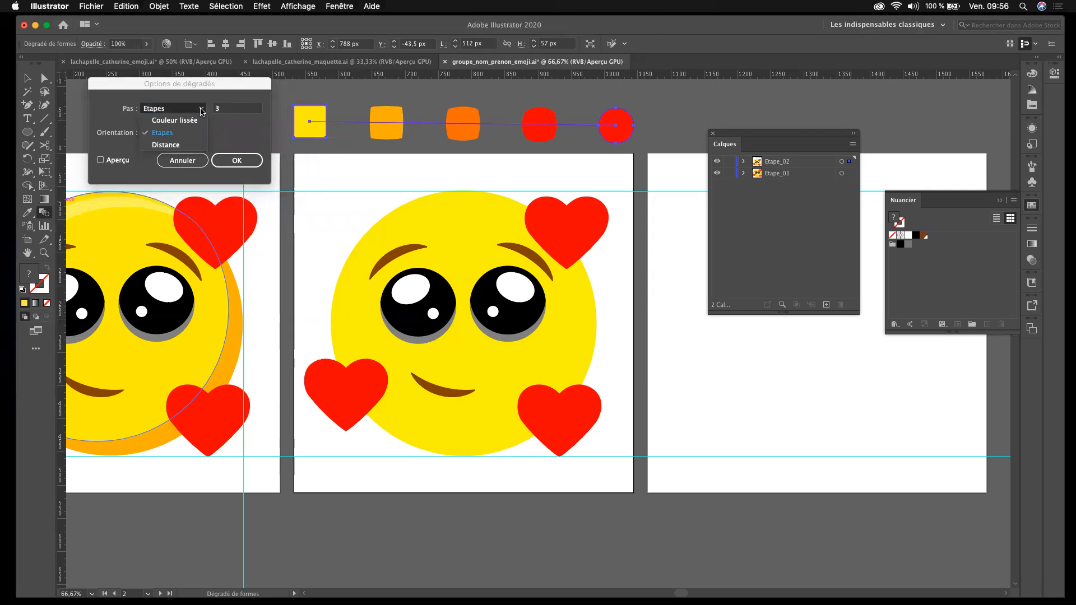
click(166, 136)
key(Tab)
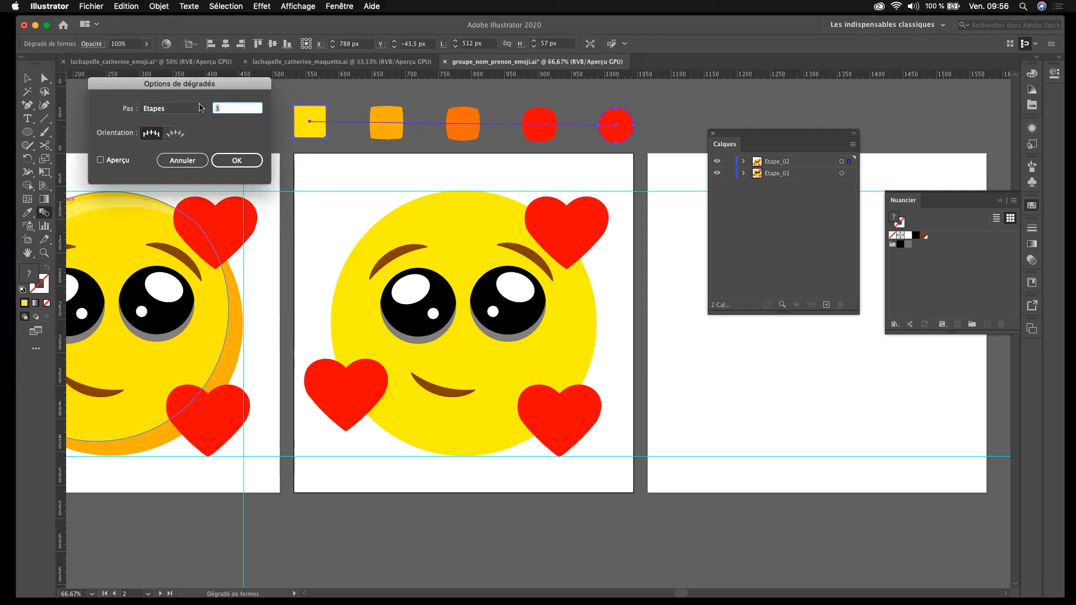
text(5)
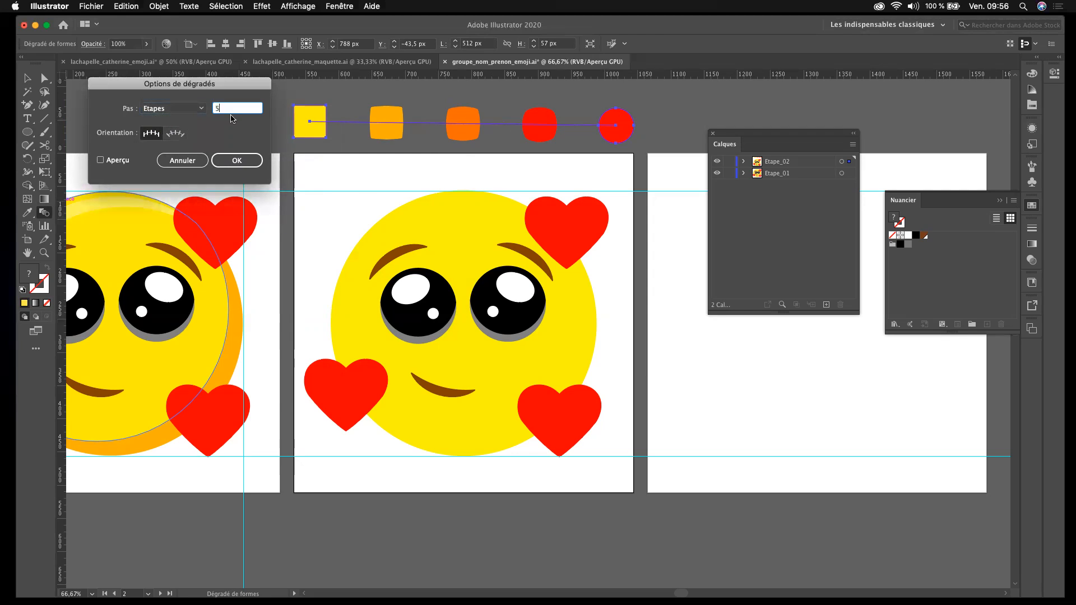
click(253, 159)
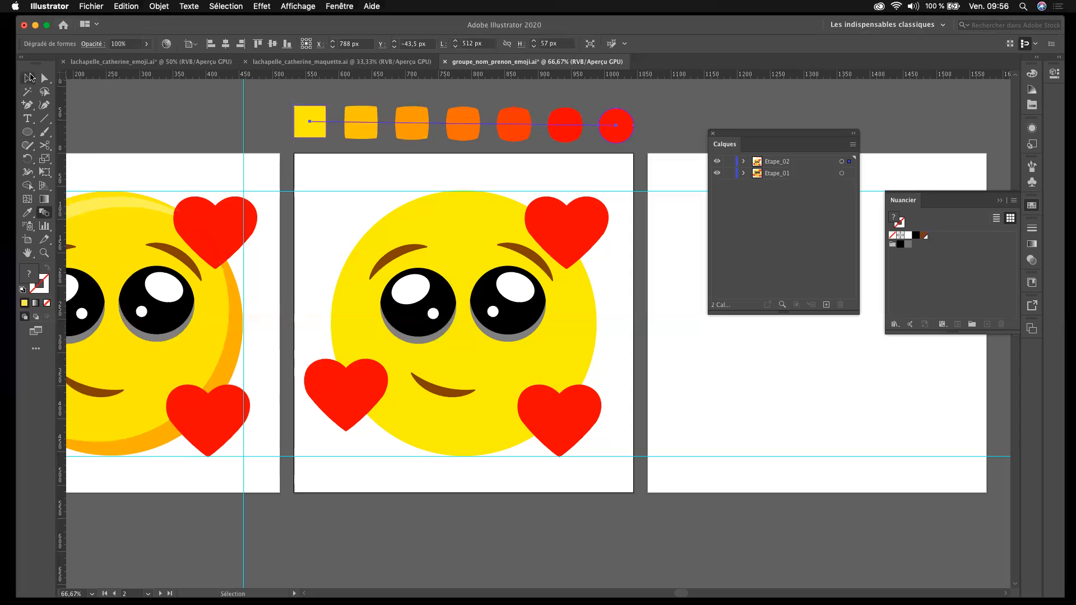
Step: Detach the swatches panel (Nuancier) and float it beside the layers panel
drag(547, 139, 542, 213)
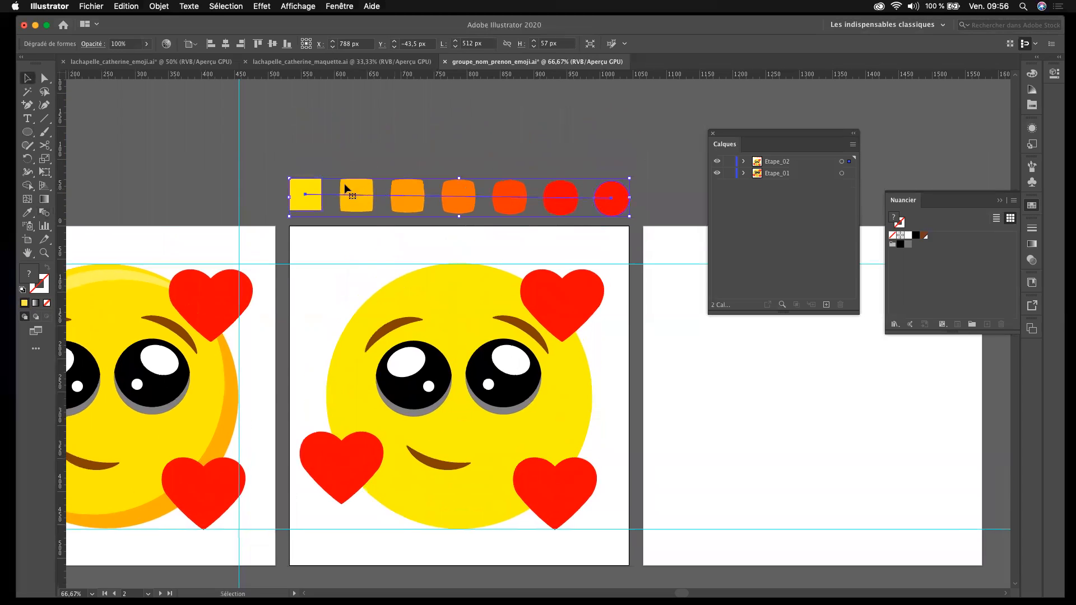
click(325, 153)
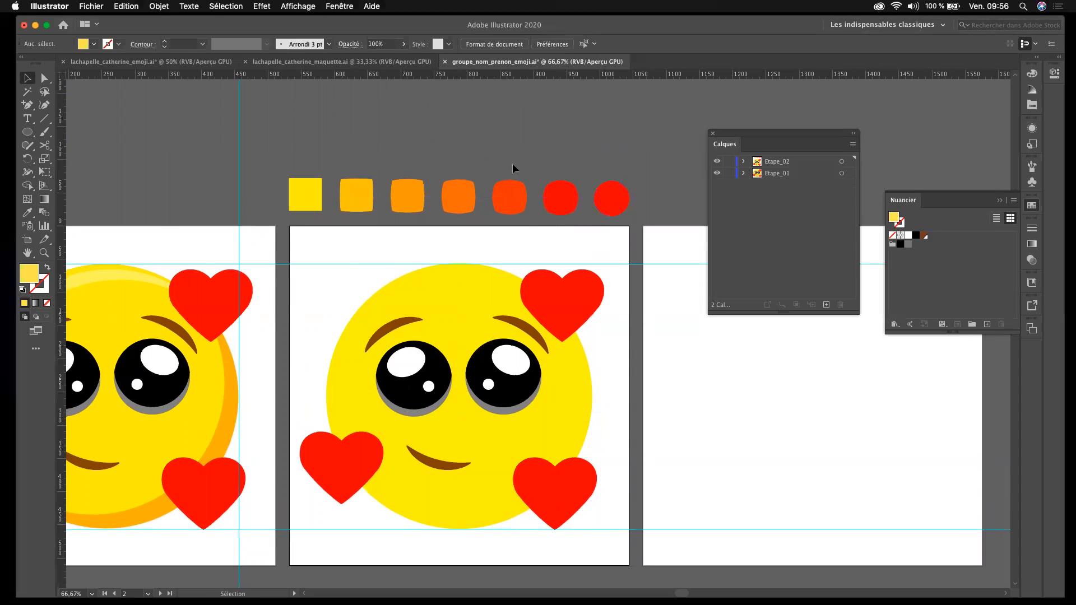
click(610, 199)
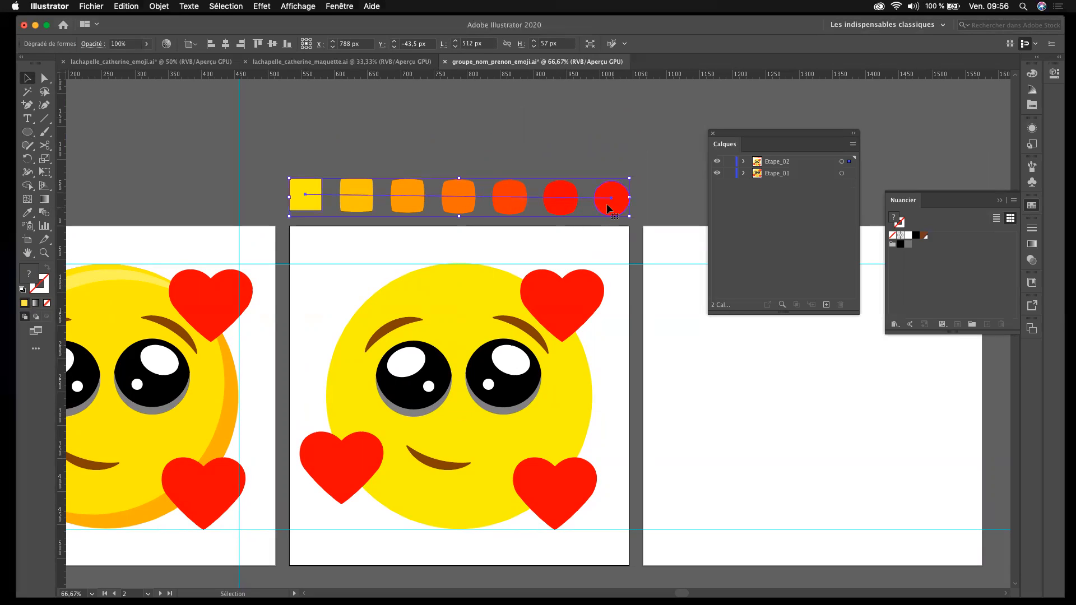
drag(942, 193, 926, 132)
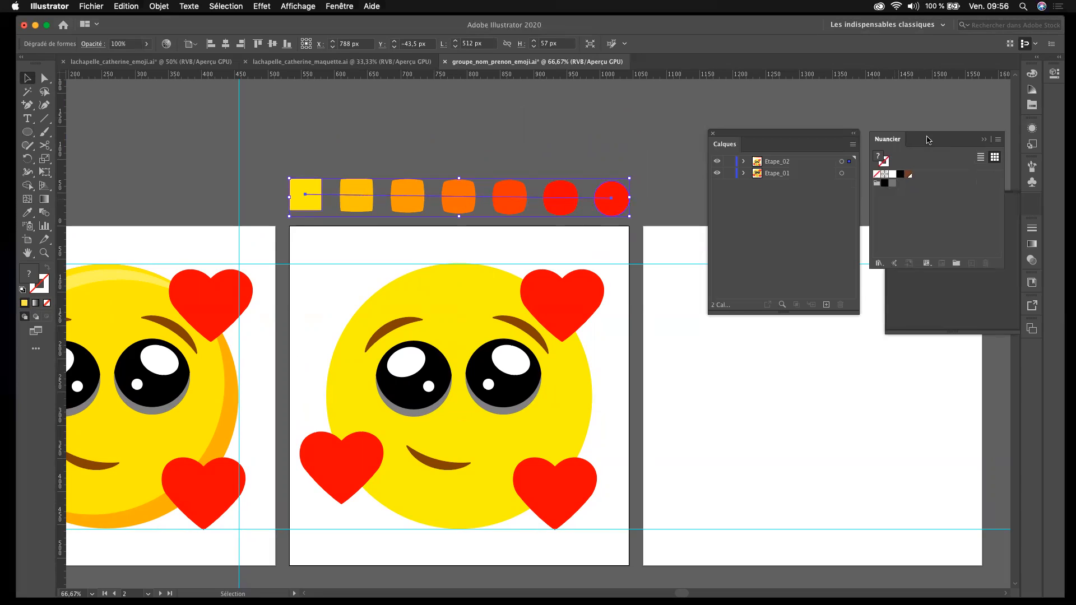
right_click(593, 201)
key(Escape)
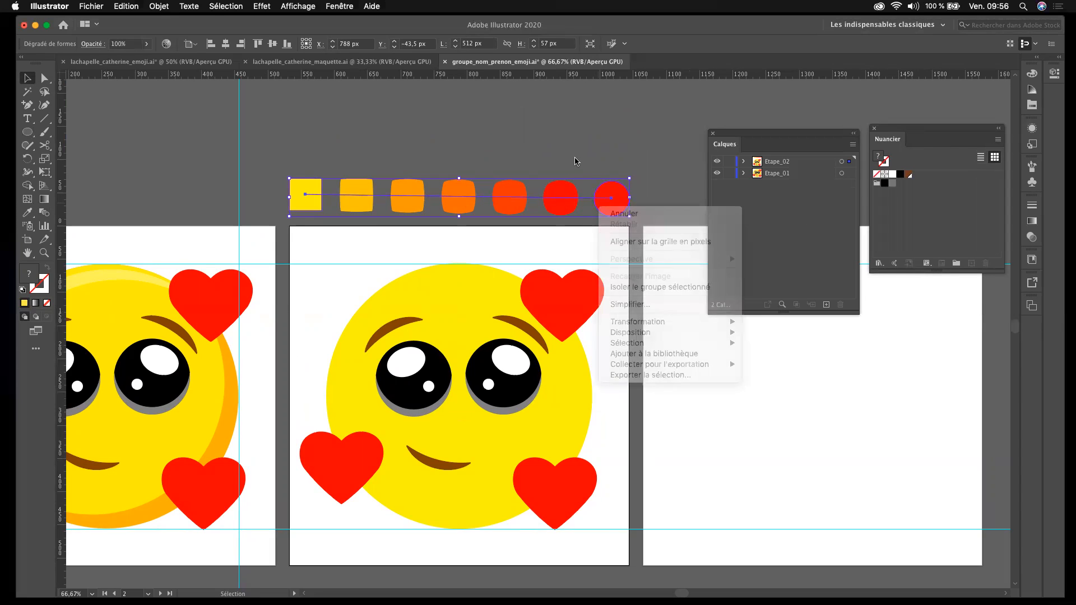
click(157, 6)
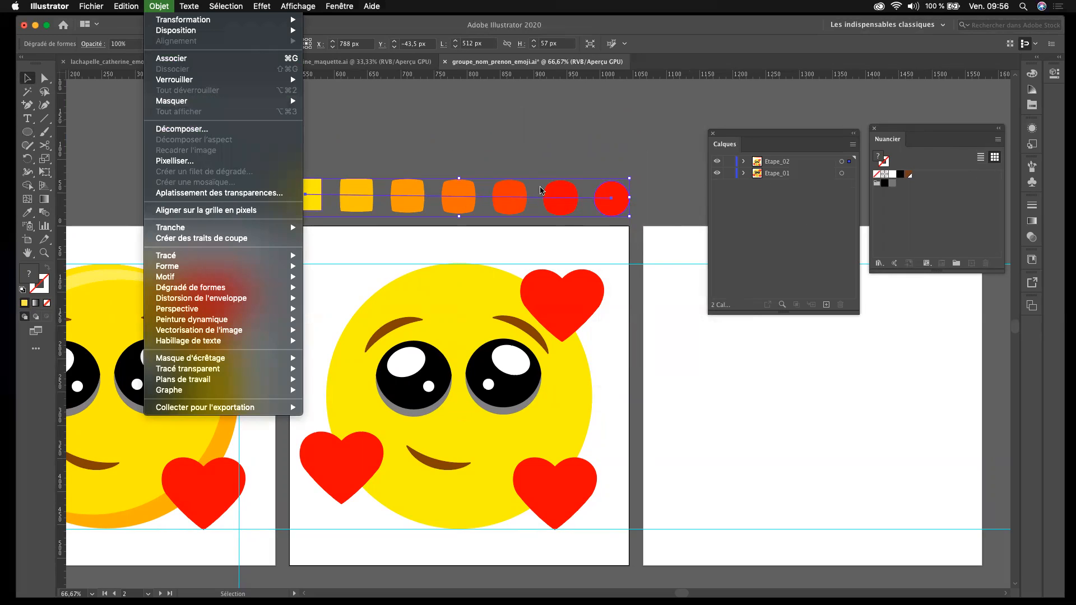
click(464, 140)
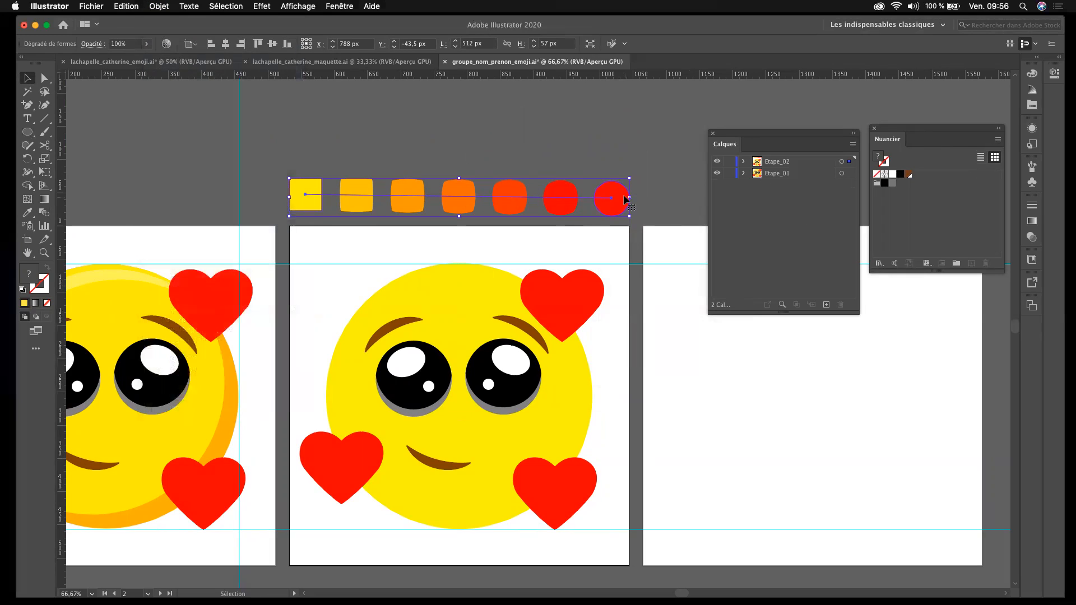
Step: Try the brown swatch as the fill of the blend's end circle and undo the color change
click(44, 78)
click(619, 196)
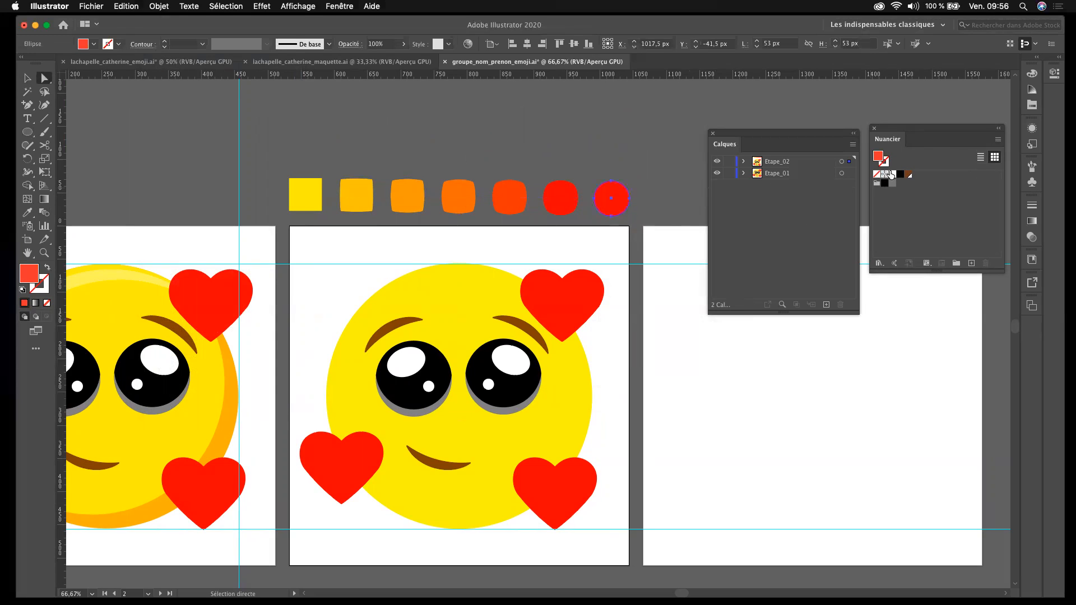
click(909, 175)
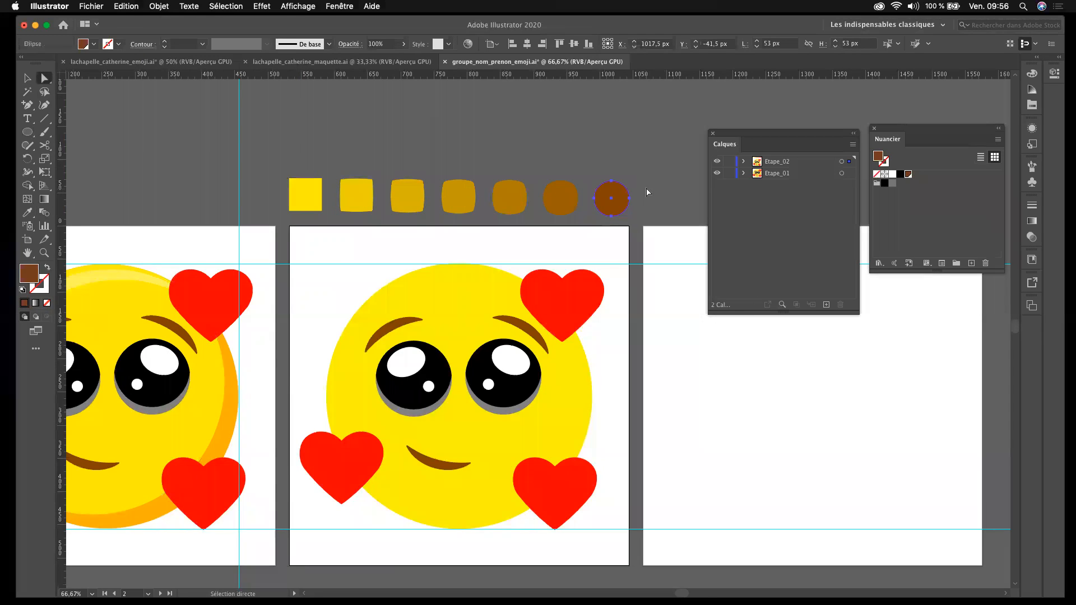
key(super+z)
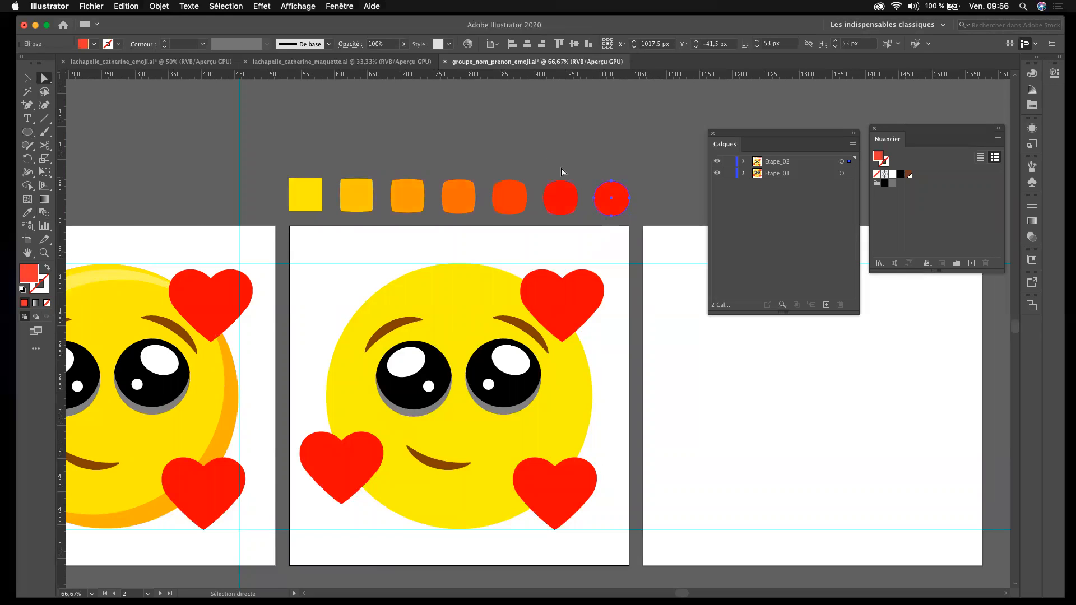
click(510, 140)
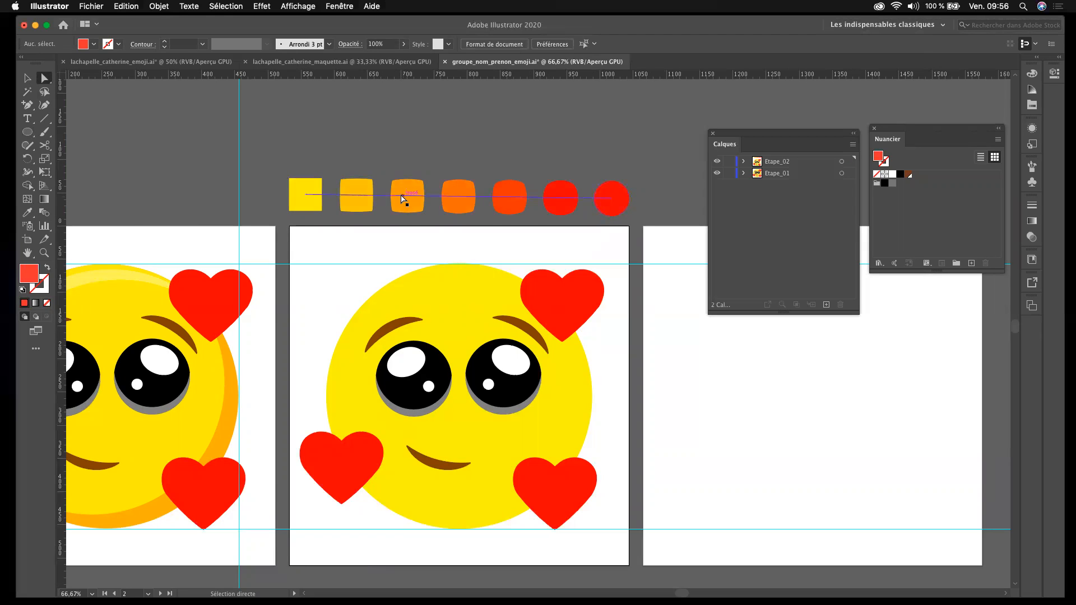
Step: Expand the blend above the second artboard with the Objet and Fond options enabled
key(v)
click(429, 193)
click(430, 191)
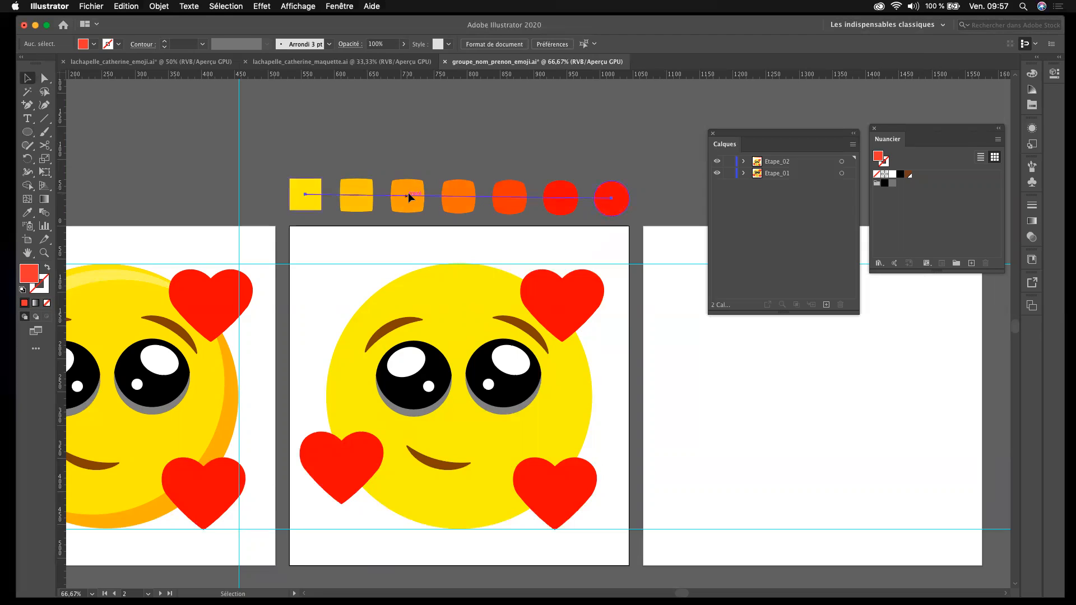
click(157, 7)
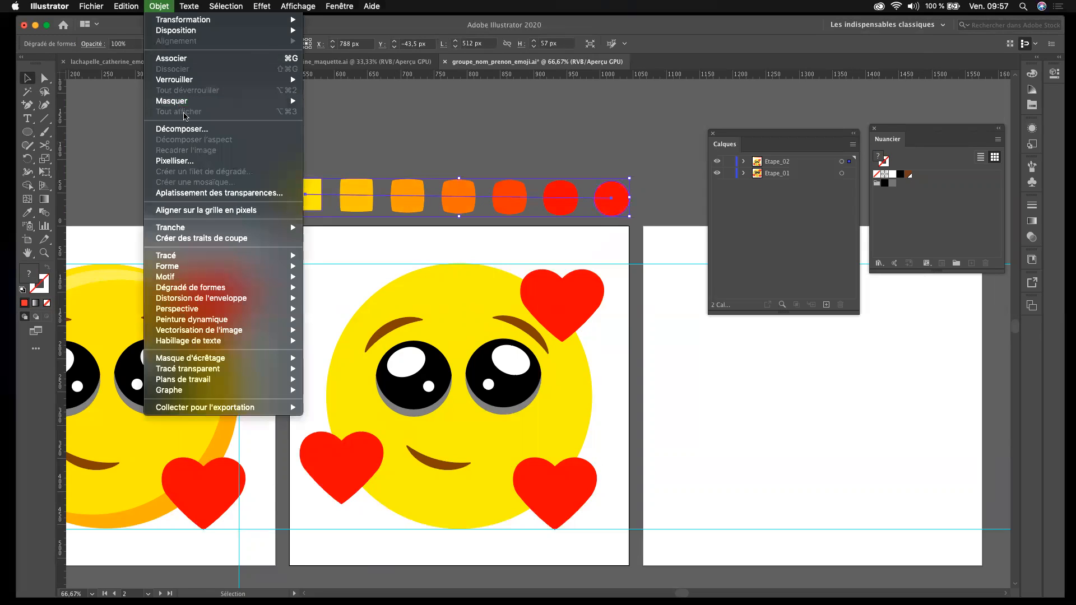
click(185, 130)
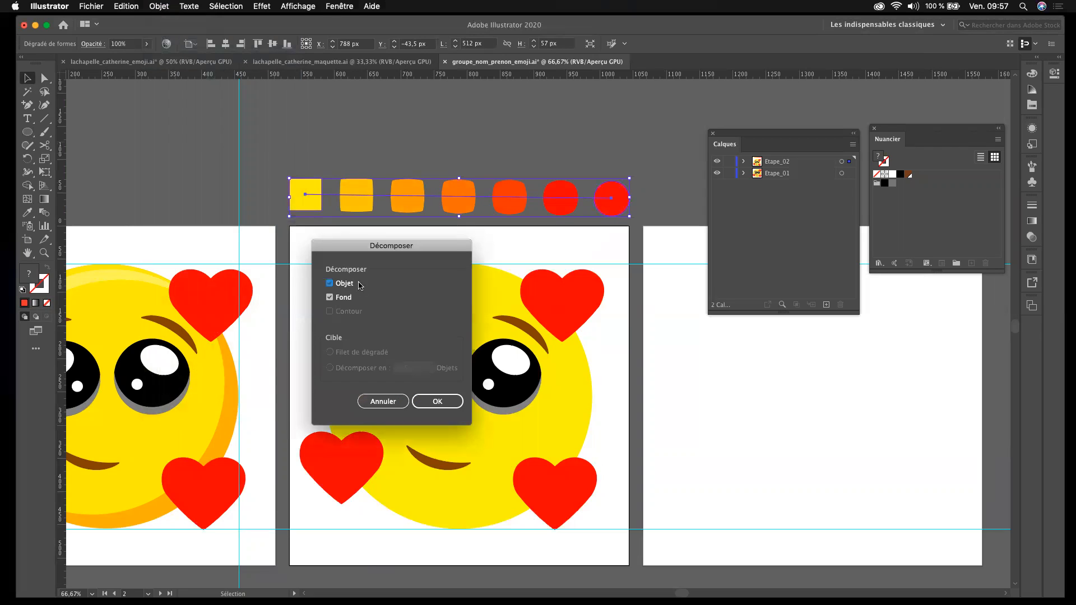
click(438, 402)
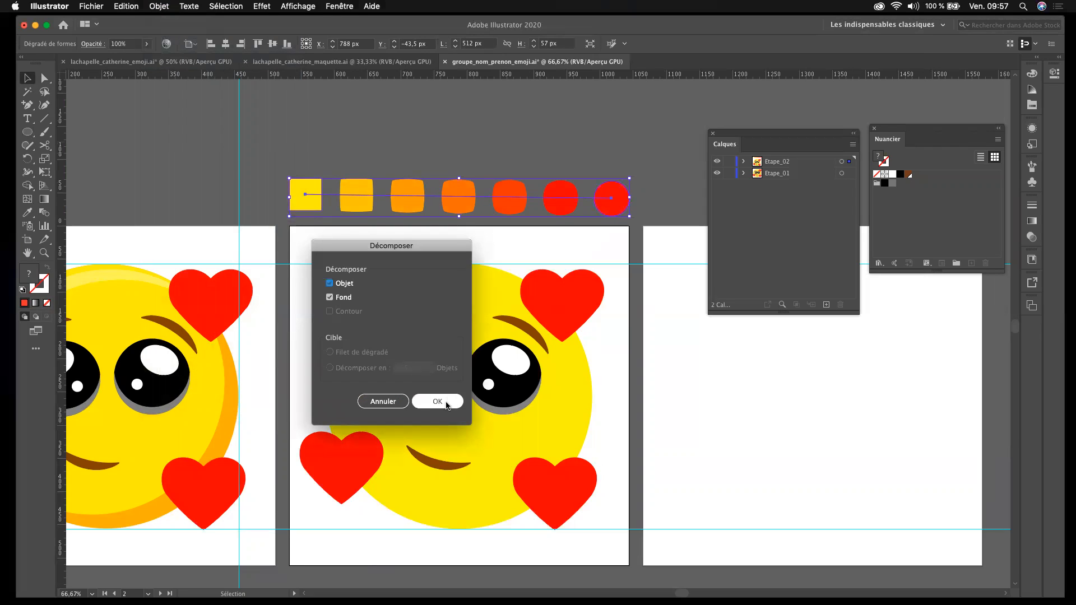
Step: Ungroup the expanded blend into separate shapes and deselect them
click(328, 160)
click(349, 198)
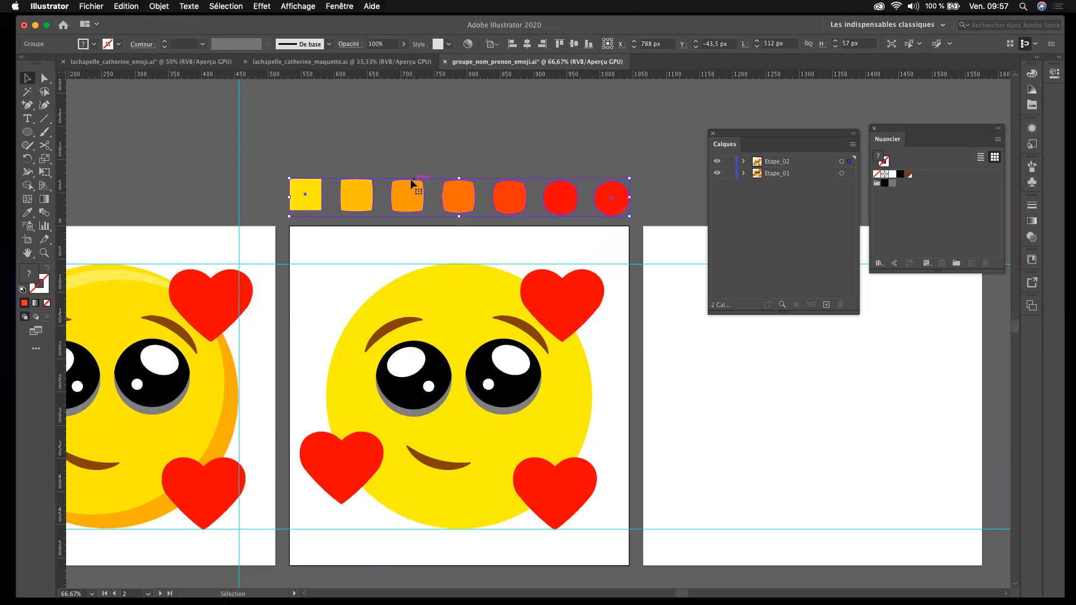
right_click(405, 194)
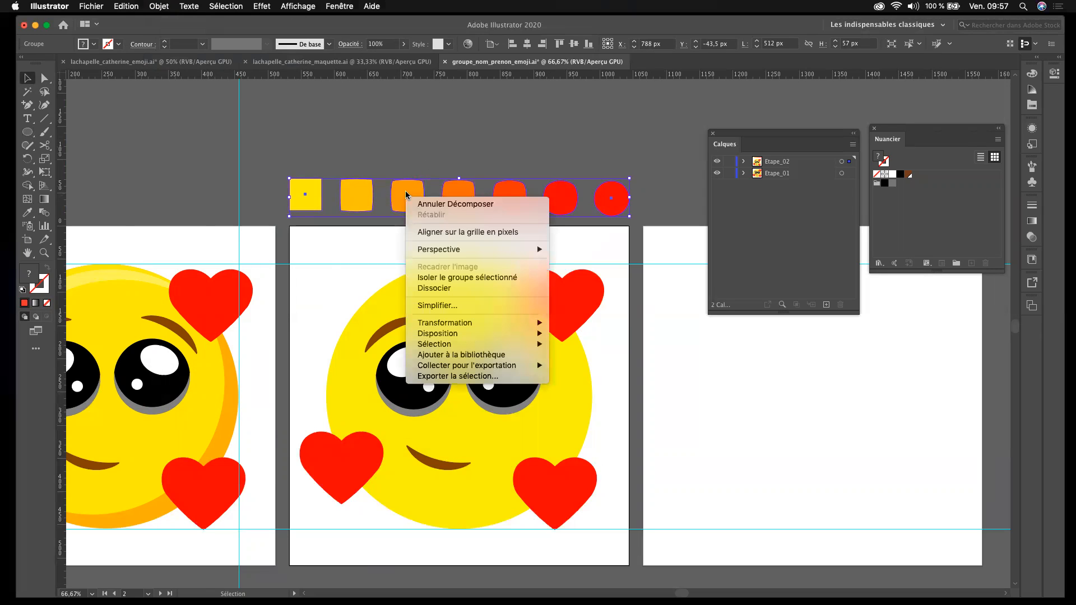
click(434, 289)
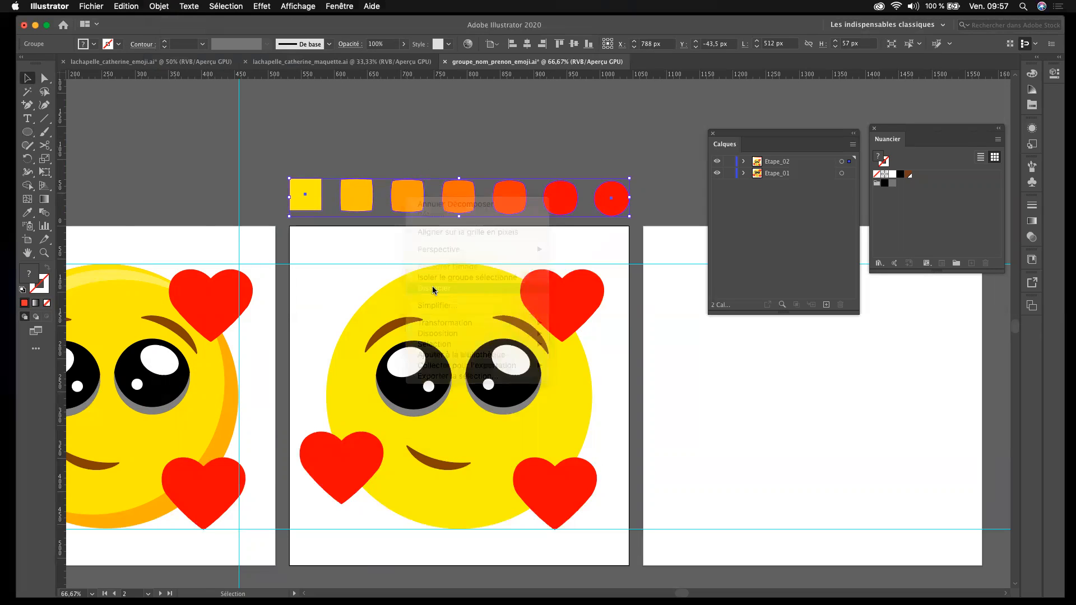
click(163, 6)
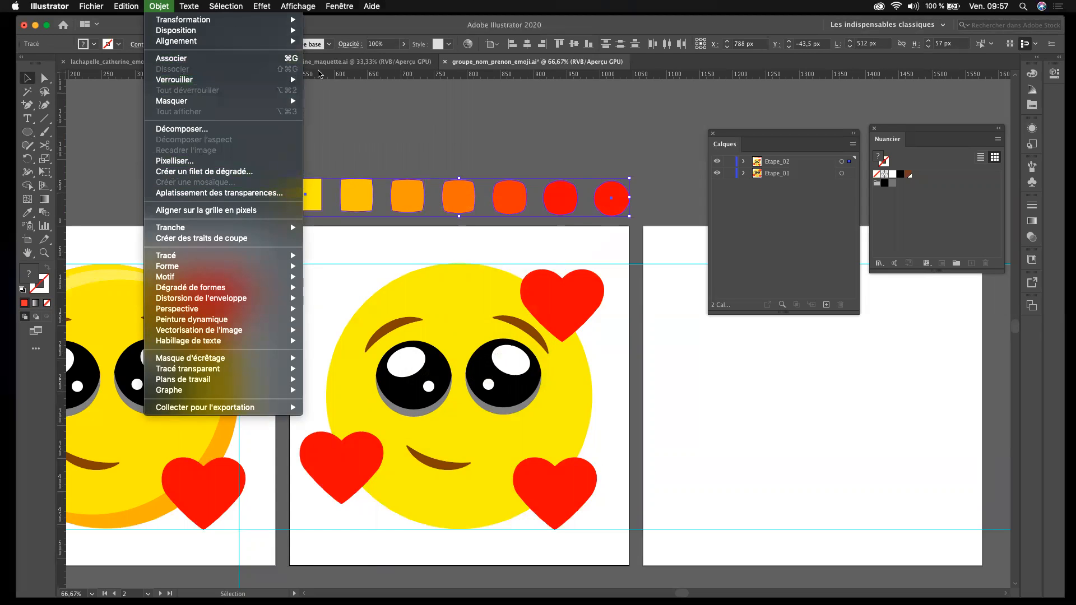
click(387, 116)
click(423, 125)
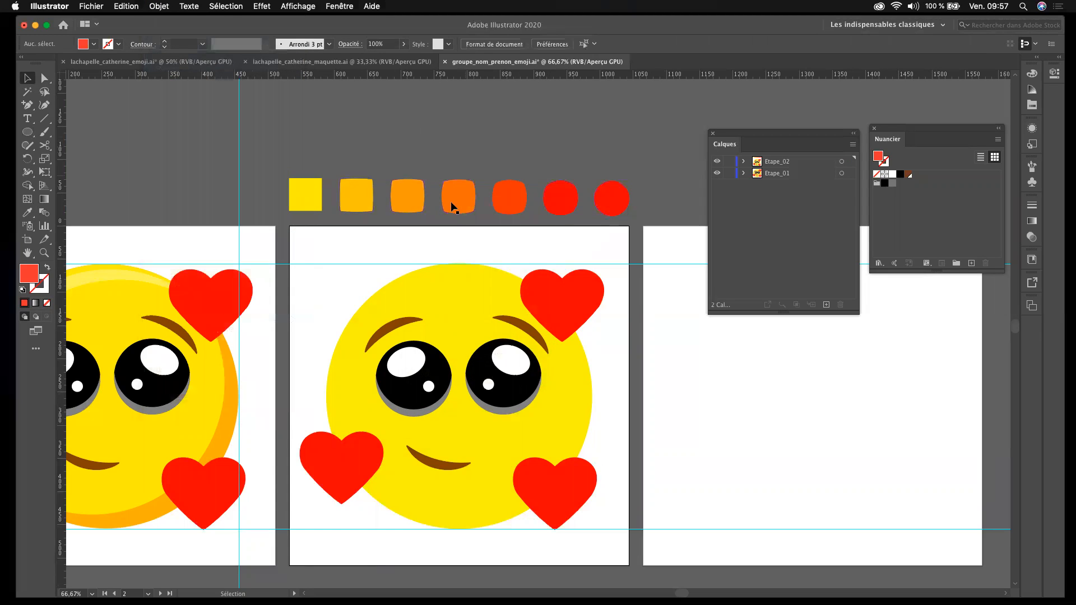
Step: Check individually that the first four shapes of the expanded blend can be selected separately
click(307, 197)
click(357, 196)
click(396, 193)
click(458, 196)
click(484, 146)
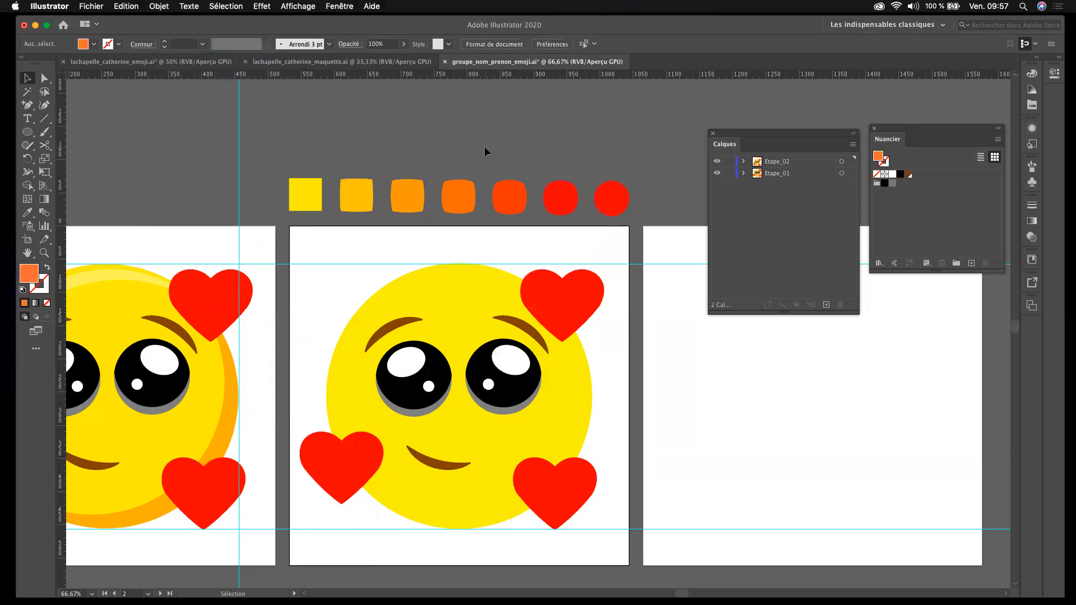
Step: Select the third shape, the light orange one, and move the swatches panel close to the row of colored shapes
click(308, 197)
click(356, 196)
click(408, 196)
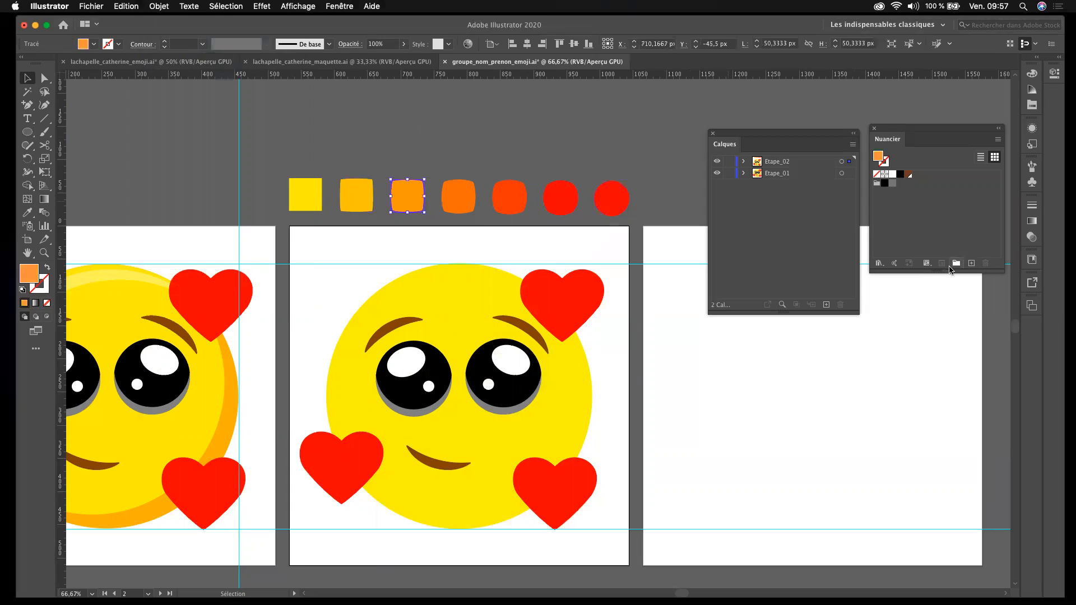
drag(949, 130, 713, 95)
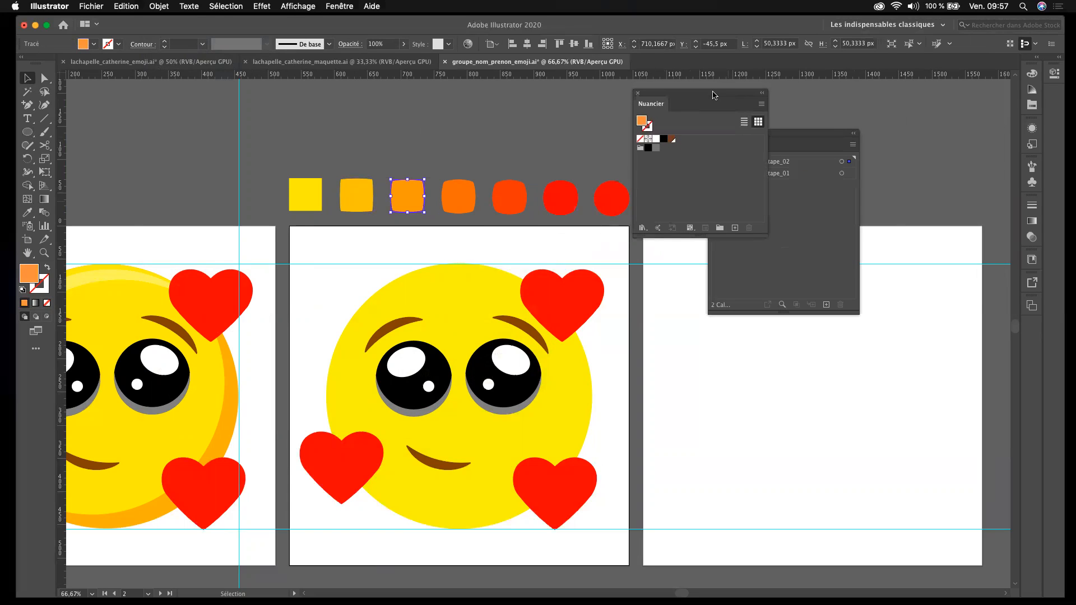
Step: Create a new color group from the yellow square's fill, based on the selected artwork with tints included, and deselect everything
drag(830, 134, 956, 102)
drag(728, 95, 746, 95)
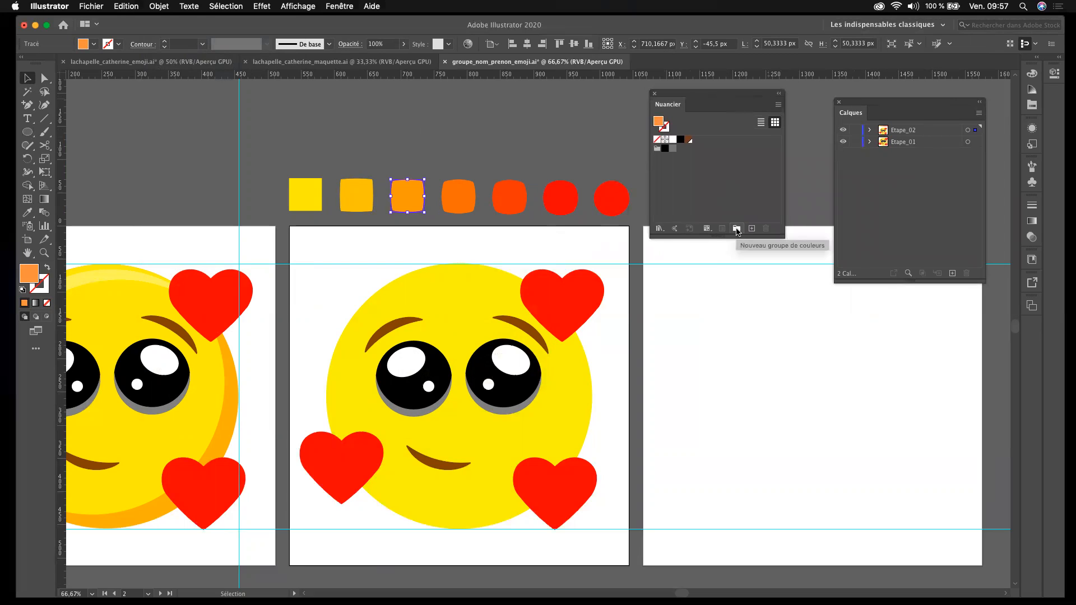
click(306, 194)
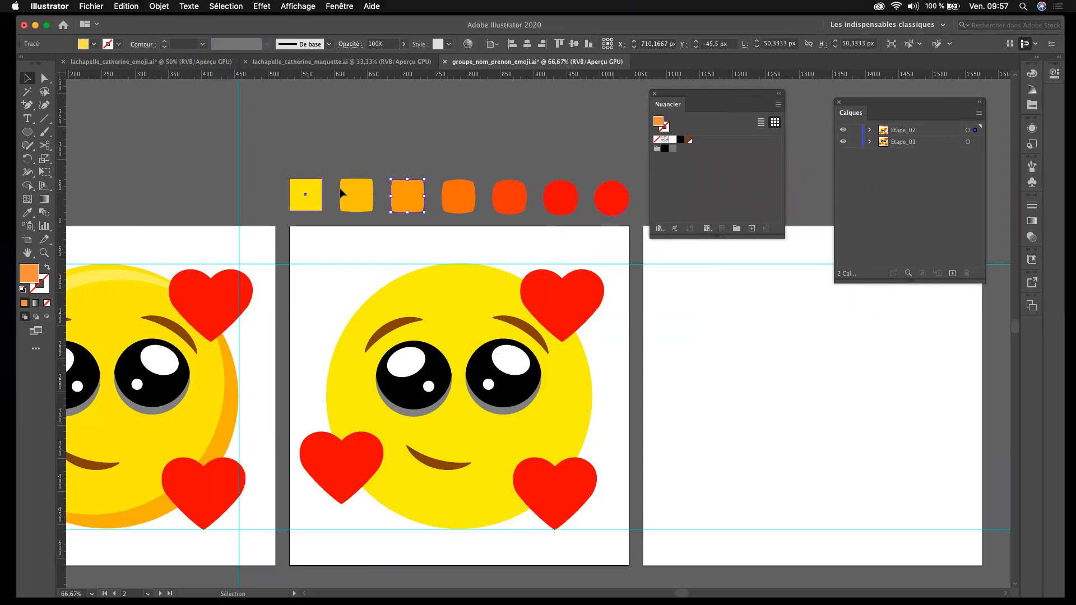
click(737, 229)
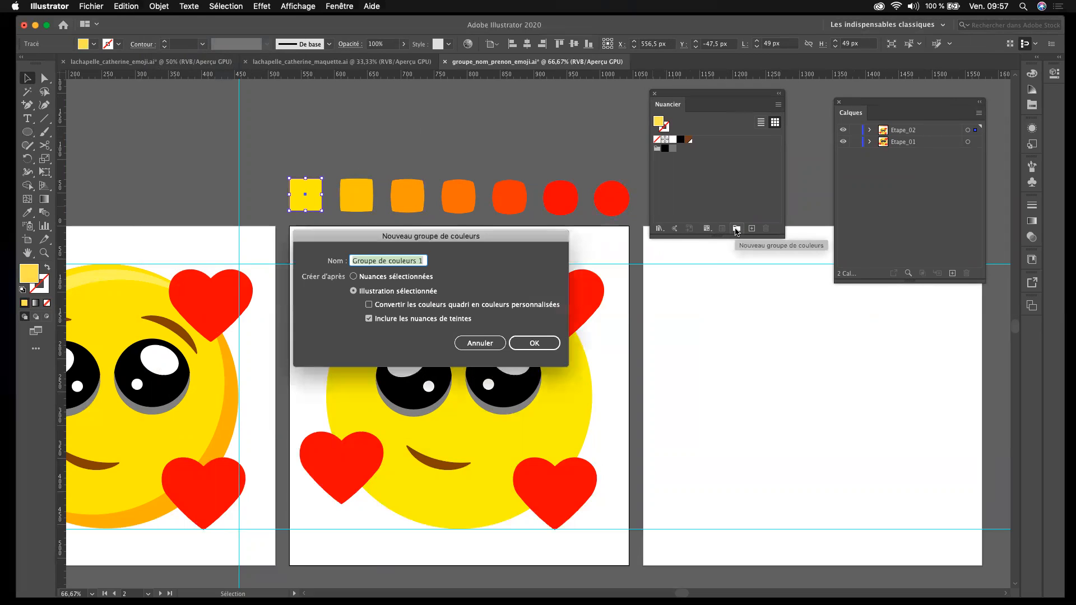
click(535, 343)
click(497, 152)
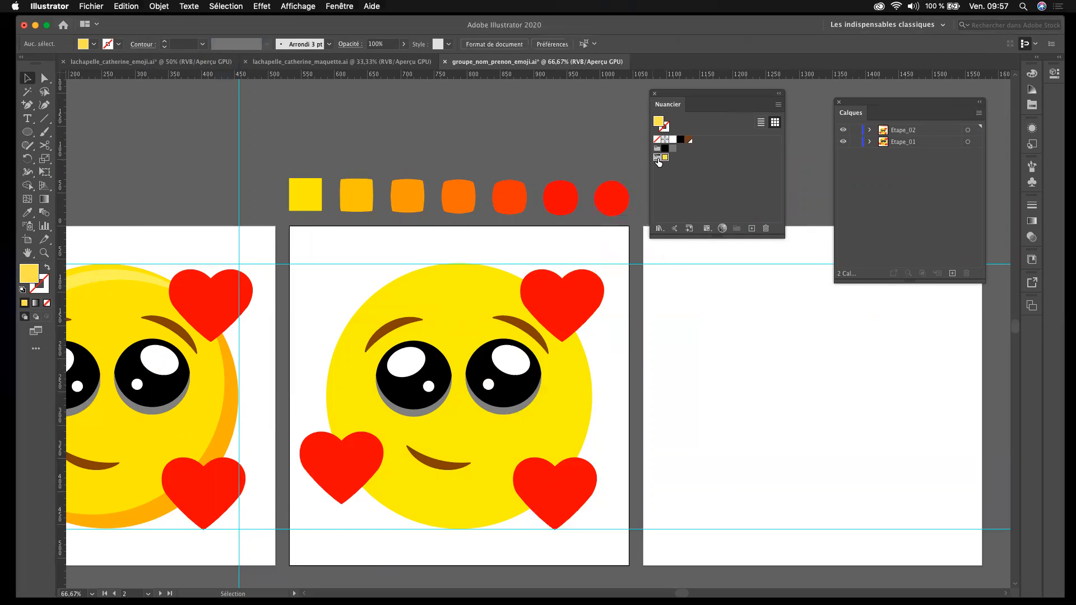
Step: Add the second shape's color, R=255 V=192 B=0, to the new color group as a global swatch
click(679, 177)
click(359, 206)
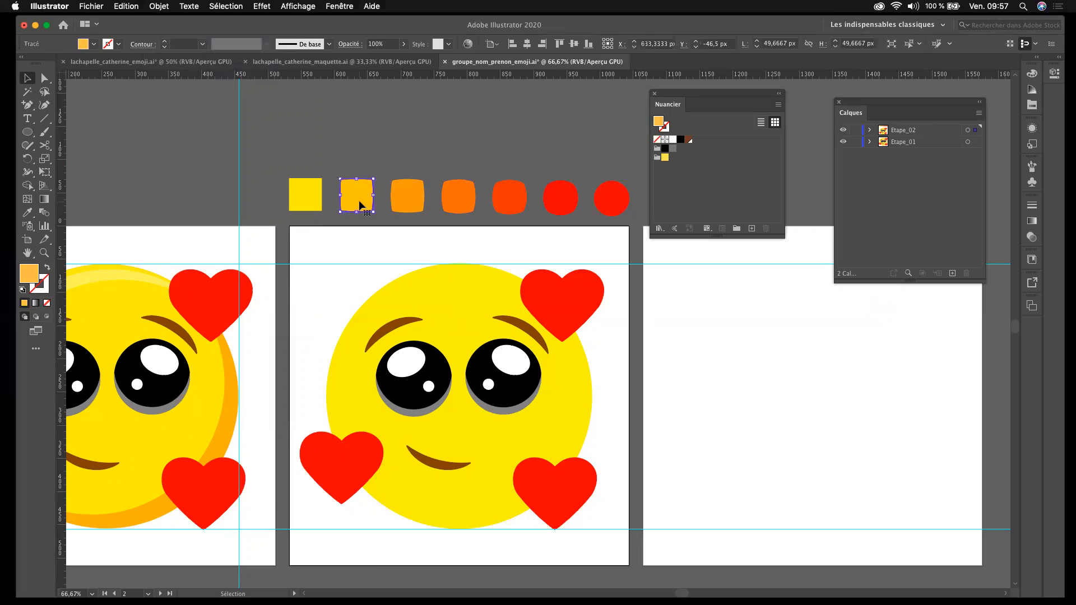
click(503, 146)
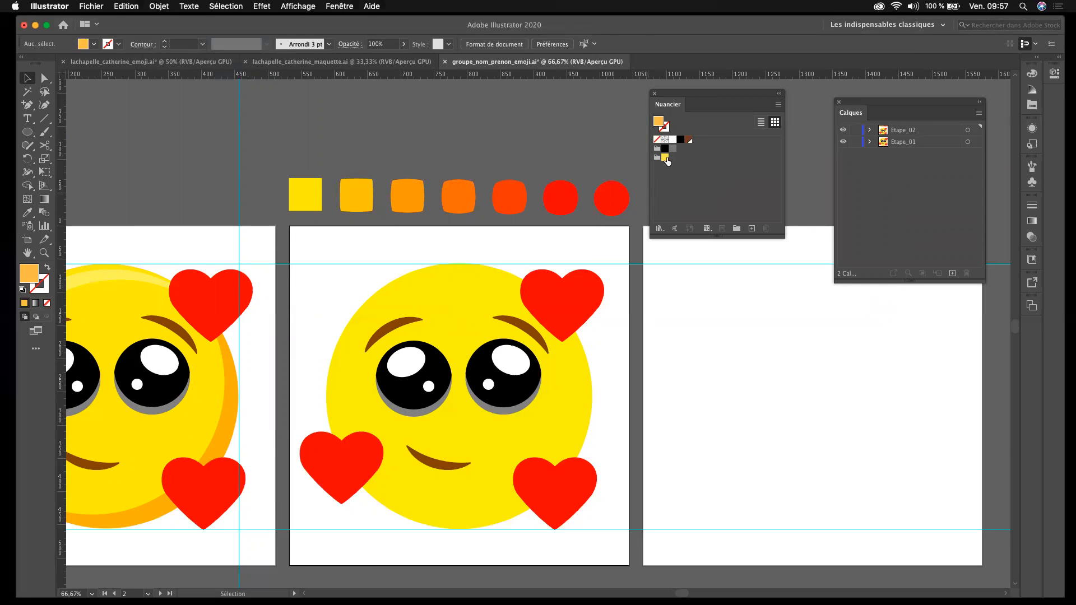
drag(709, 96, 746, 104)
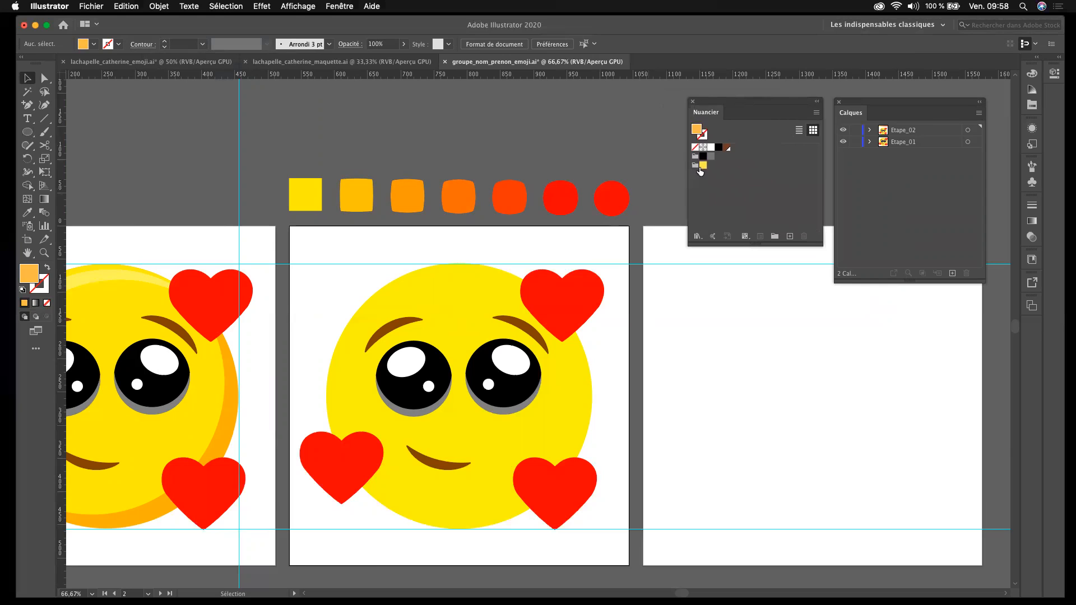
click(696, 166)
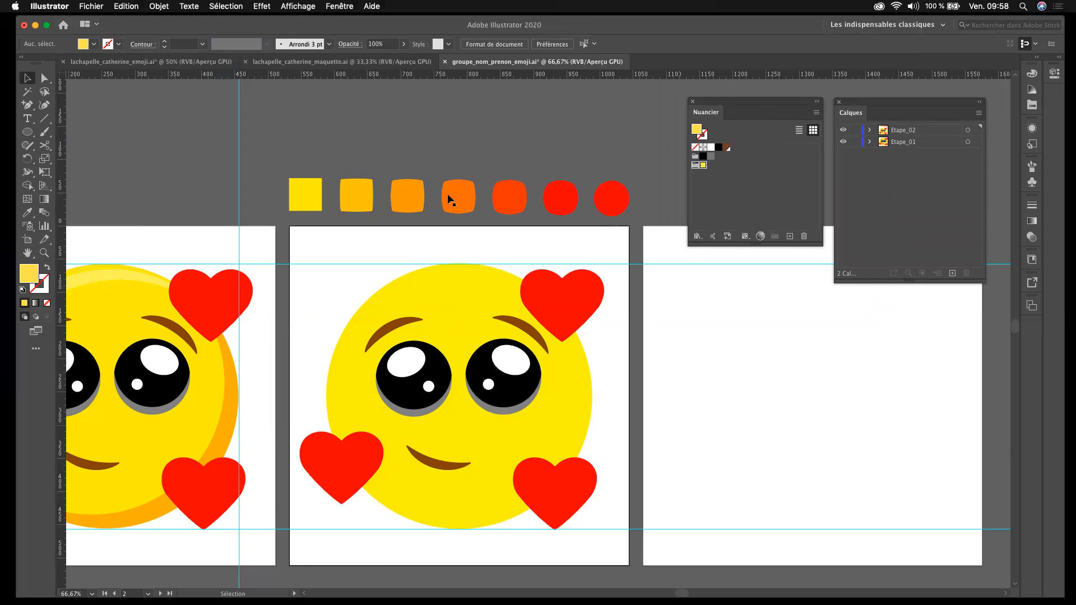
click(352, 194)
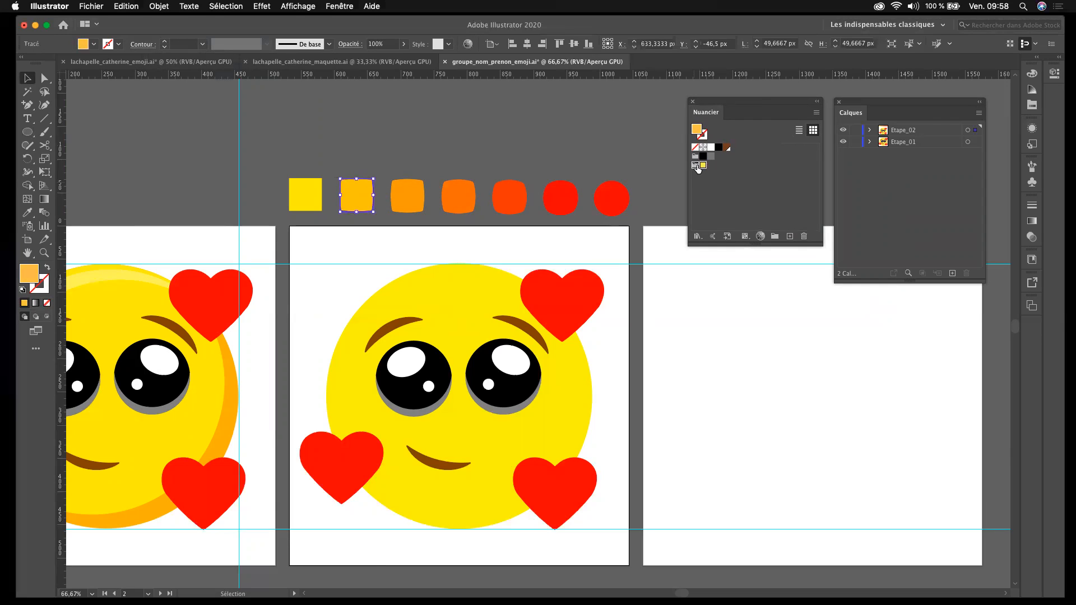
click(789, 236)
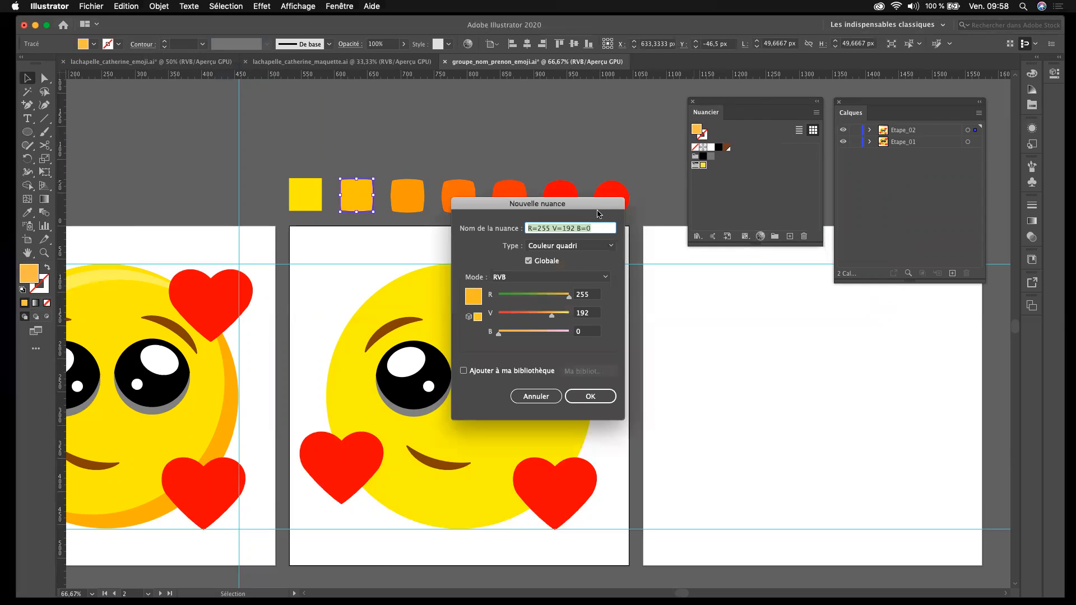
click(528, 261)
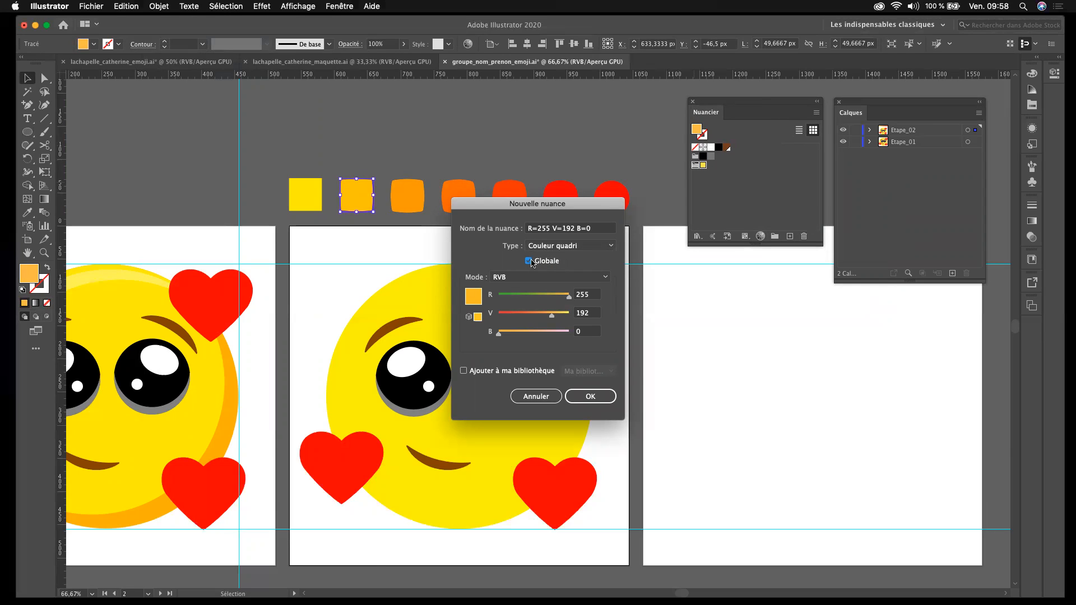
click(590, 396)
Step: Add the colors of the third shape (R=255 V=153 B=0) and the fourth shape to the group as global swatches
click(398, 189)
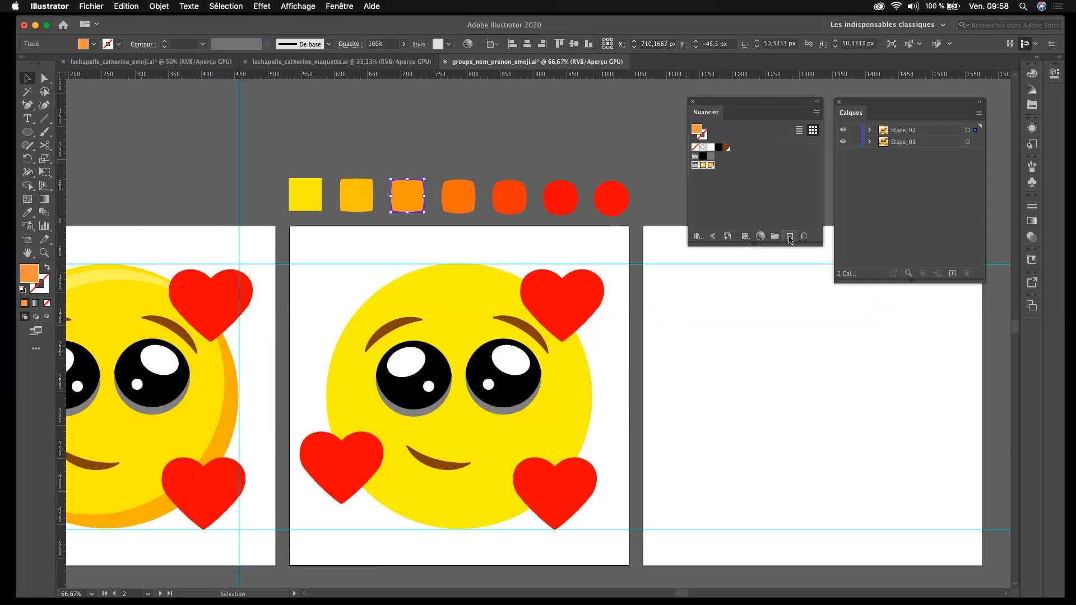
click(791, 236)
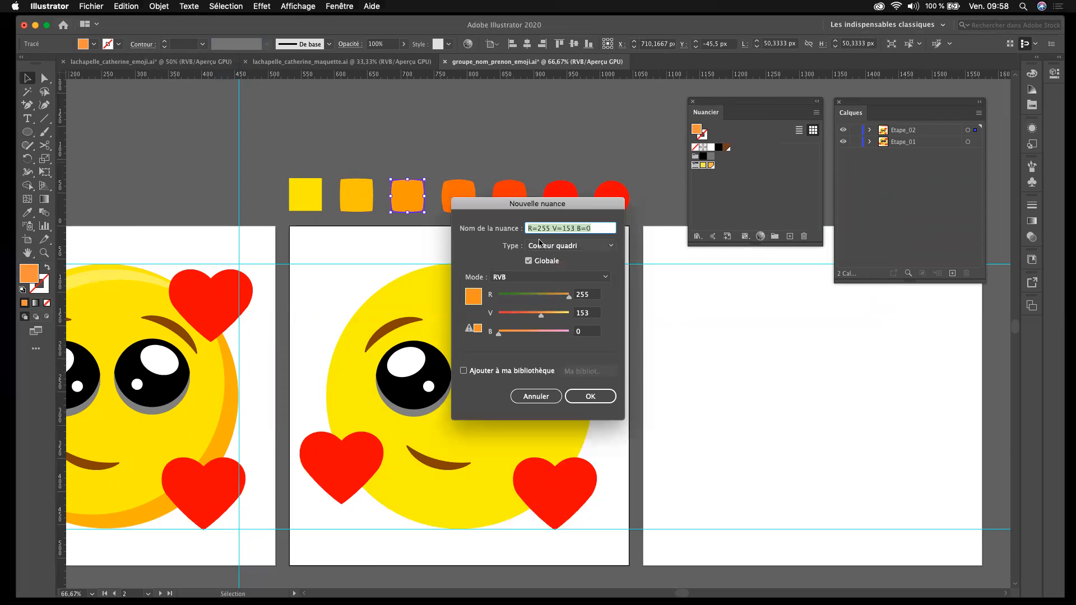
click(592, 397)
click(459, 196)
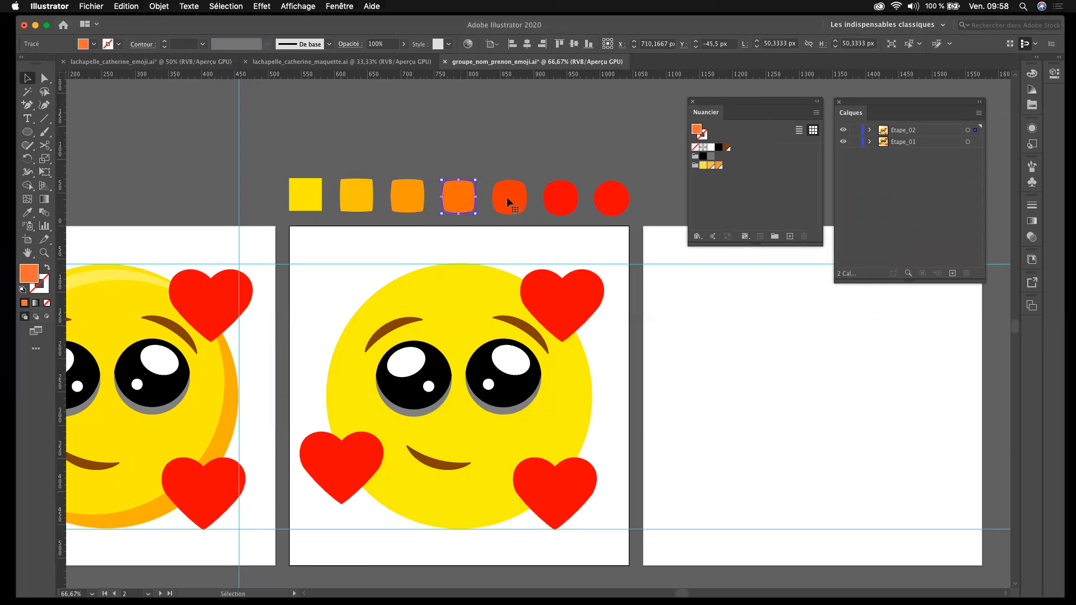
click(695, 165)
click(790, 236)
click(589, 398)
Step: Add the fifth and sixth shapes' colors, R=255 V=77 B=0 and R=255 V=38 B=0, to the same group as global swatches
click(505, 196)
click(695, 165)
click(790, 237)
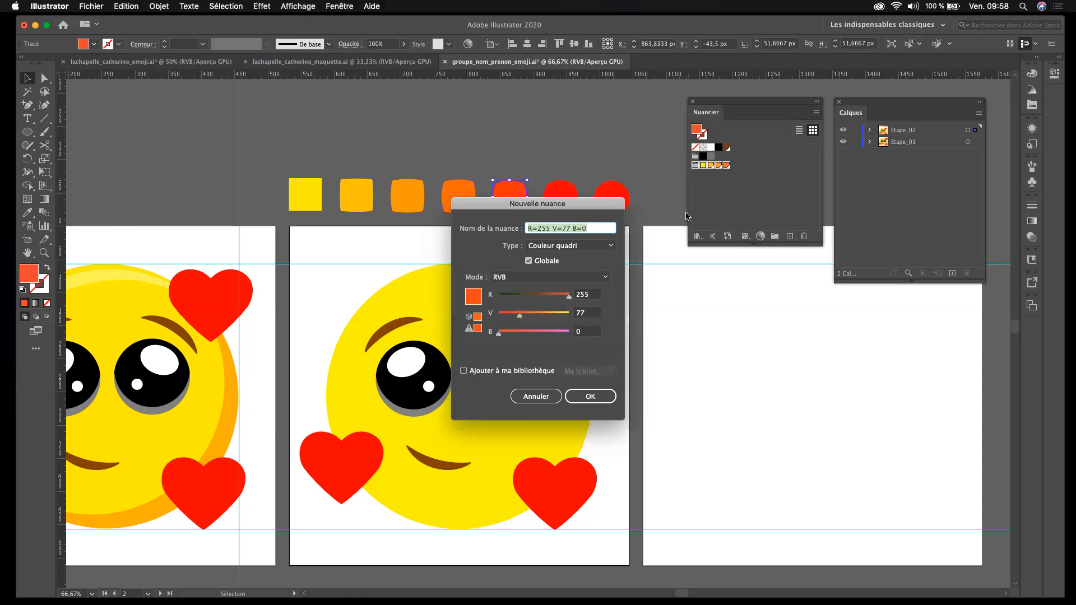
click(591, 396)
click(560, 198)
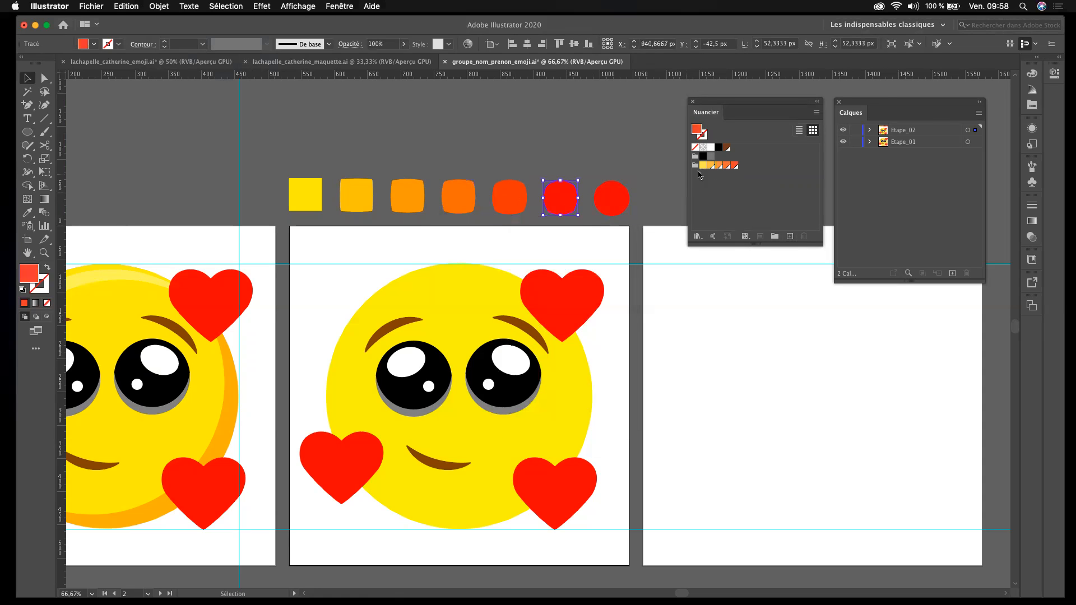
click(696, 166)
click(789, 236)
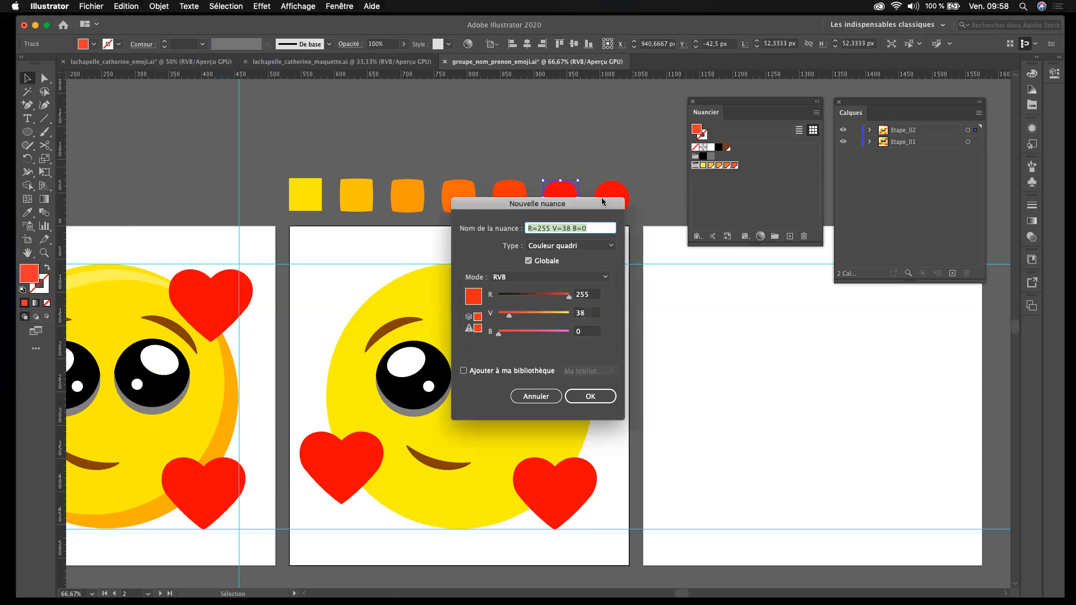
click(605, 394)
Step: Add the color of the last red circle in the row to the same color group as a global swatch
click(608, 207)
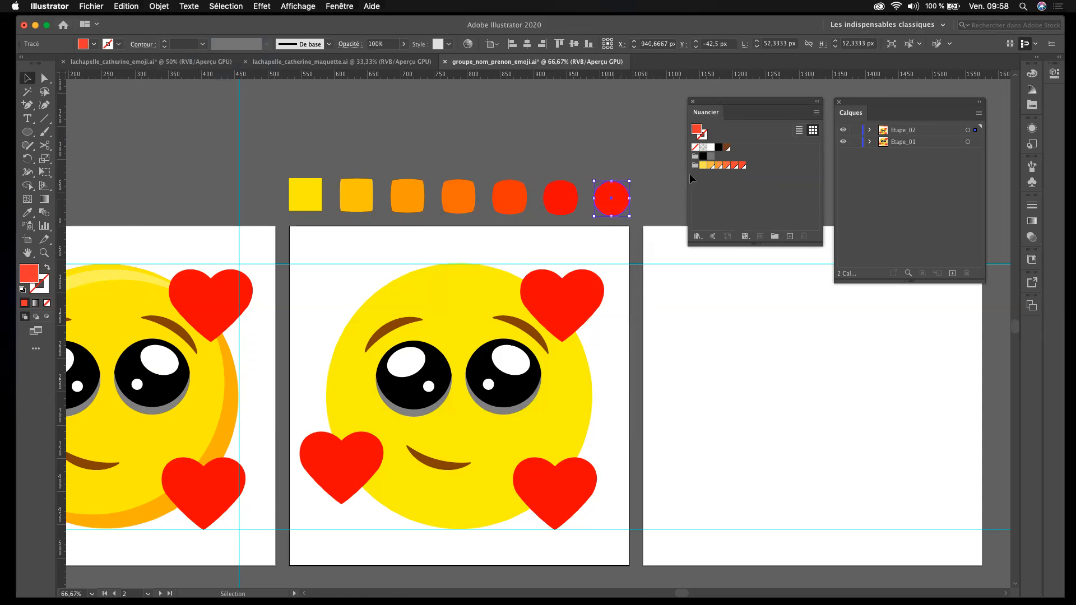
click(695, 166)
click(790, 236)
click(594, 395)
Step: Undo the accidental yellow fill on the last circle, convert the group's yellow R=255 V=230 B=0 swatch to global, and deselect everything
click(703, 166)
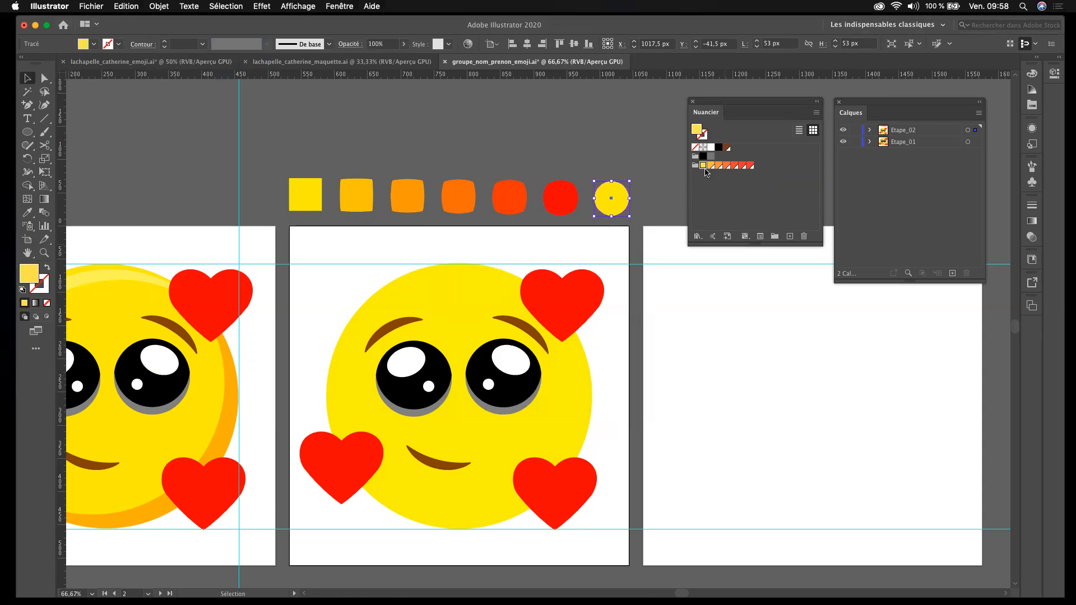
key(super+z)
click(312, 196)
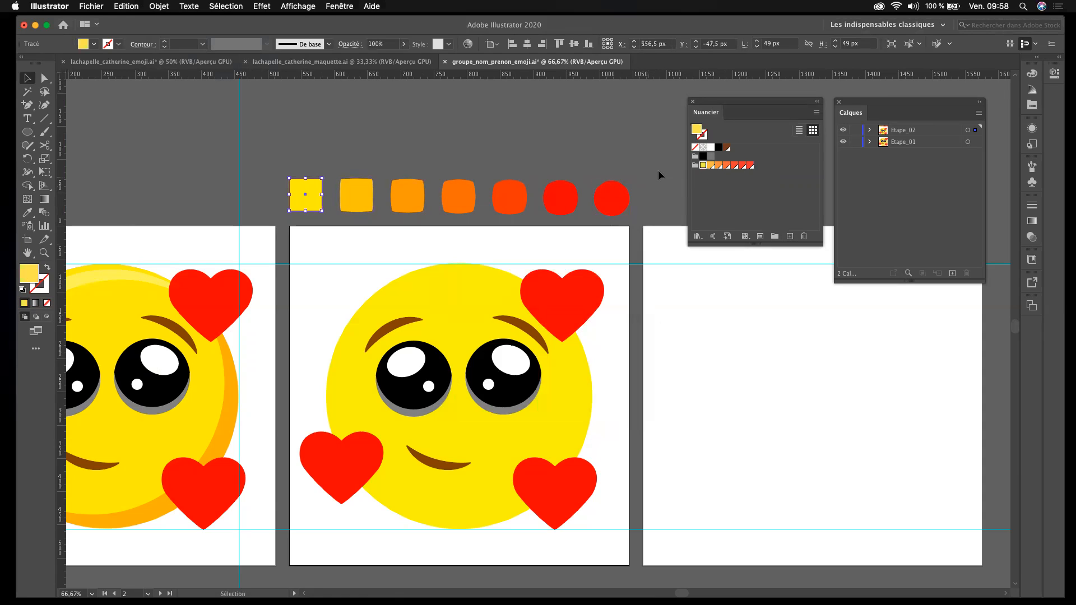
double_click(703, 166)
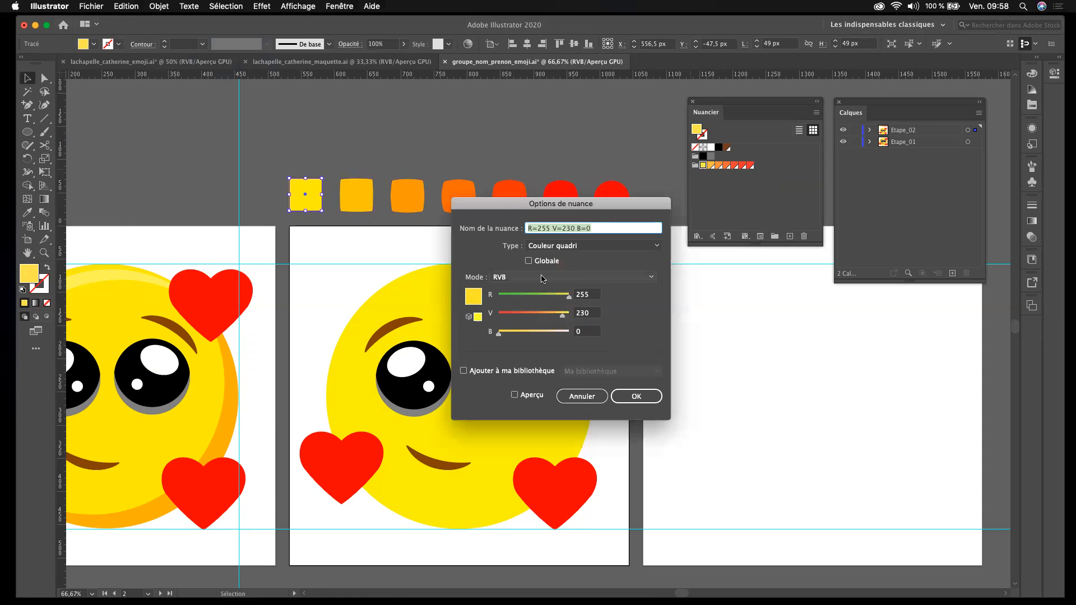
click(528, 262)
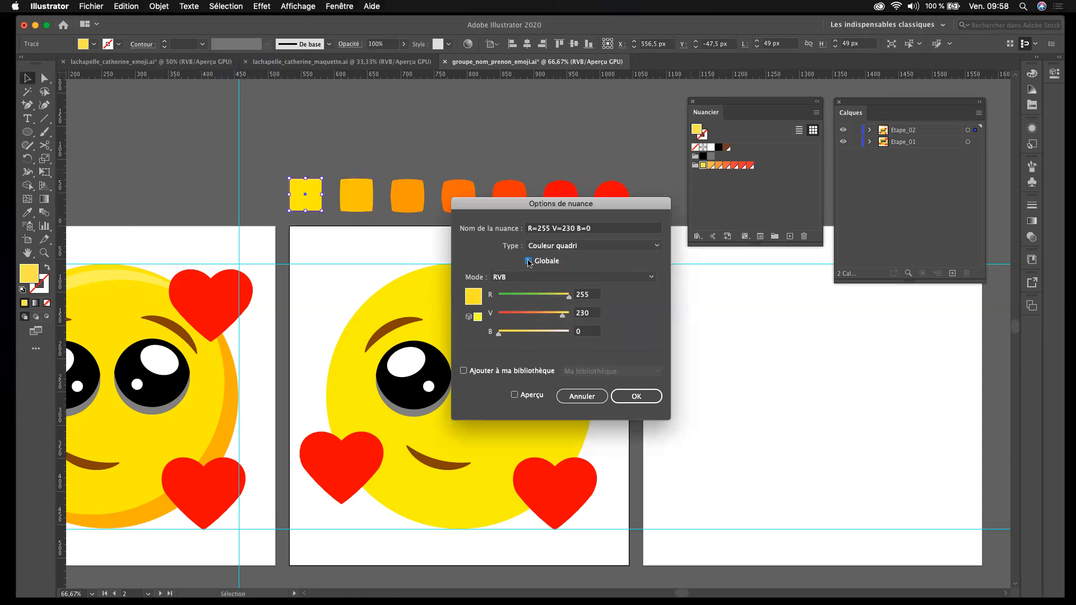
click(636, 396)
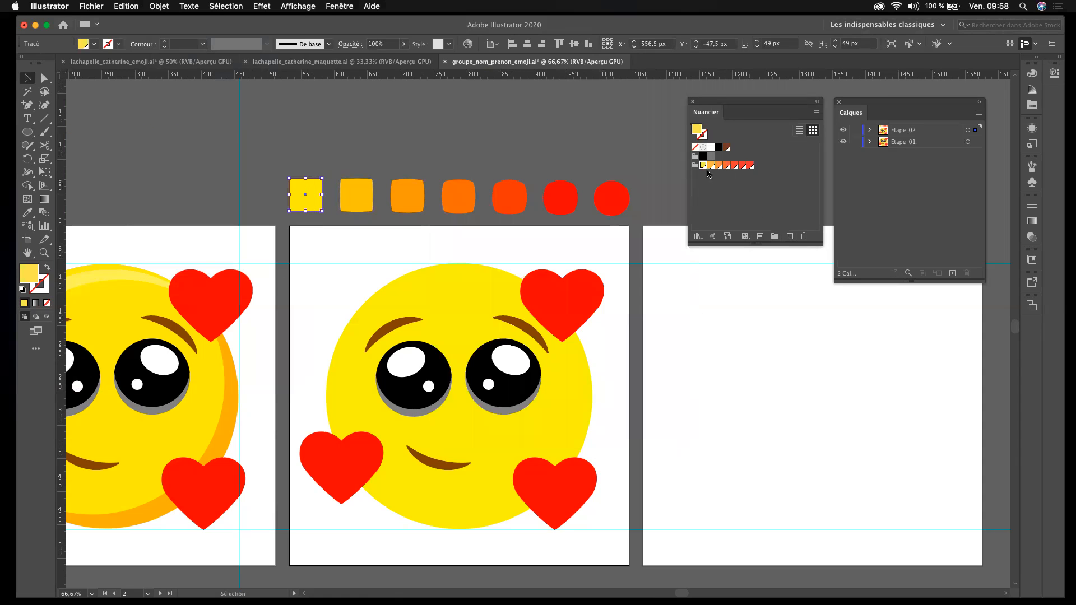
click(635, 150)
click(767, 189)
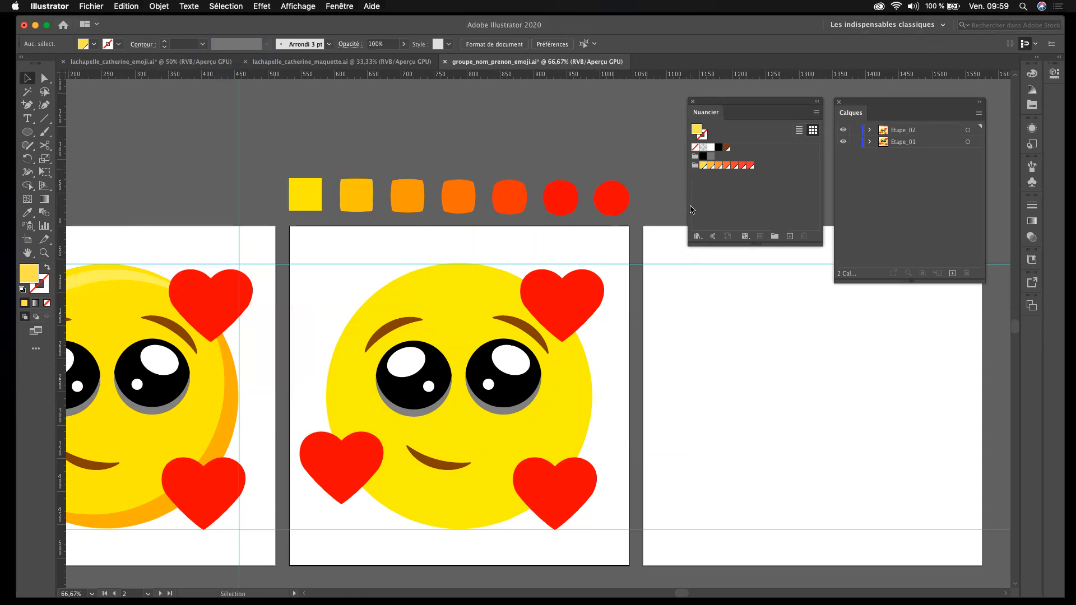
Step: Select the large yellow face circle of the emoji on the second artboard
click(435, 282)
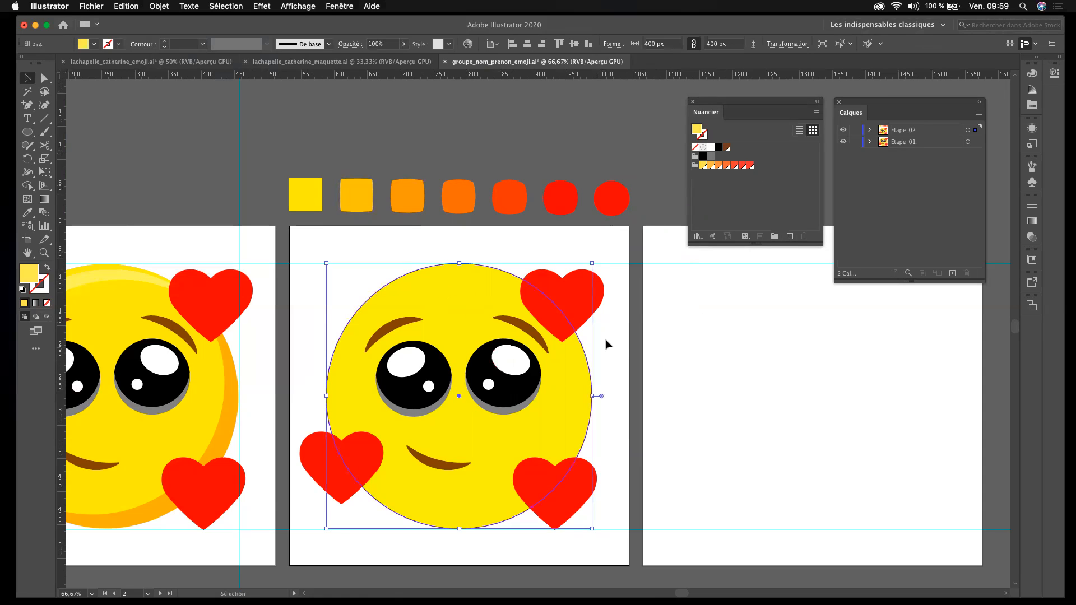
click(521, 132)
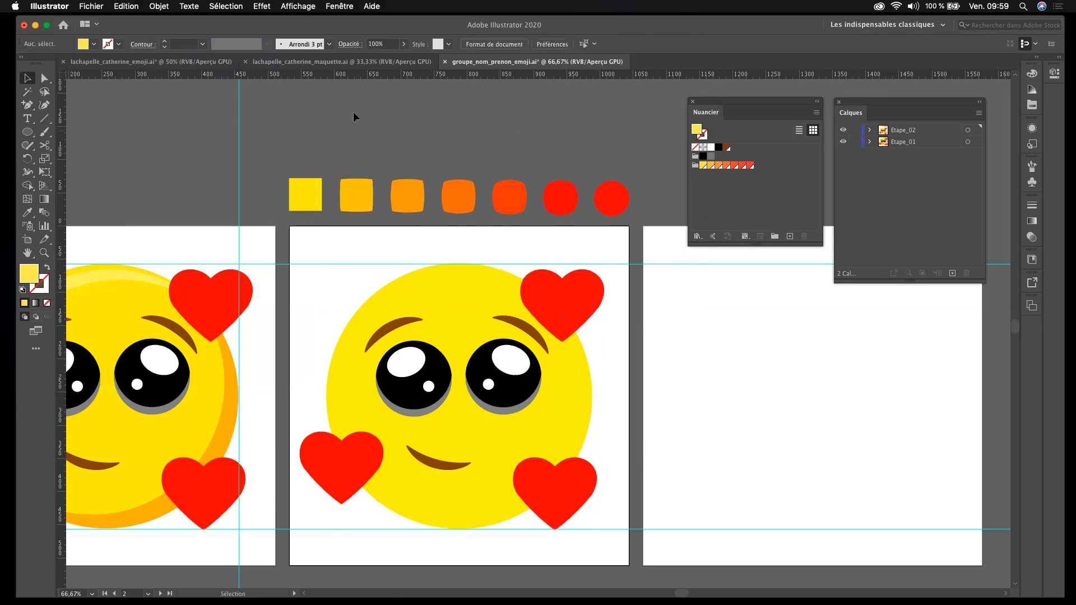
scroll(349, 109, down, 2)
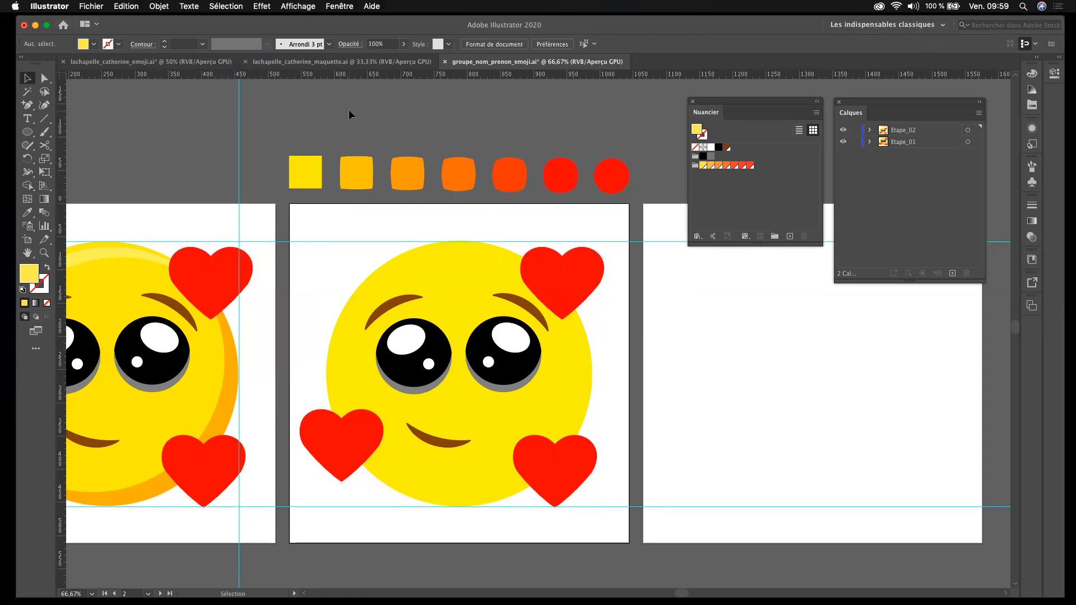
click(452, 252)
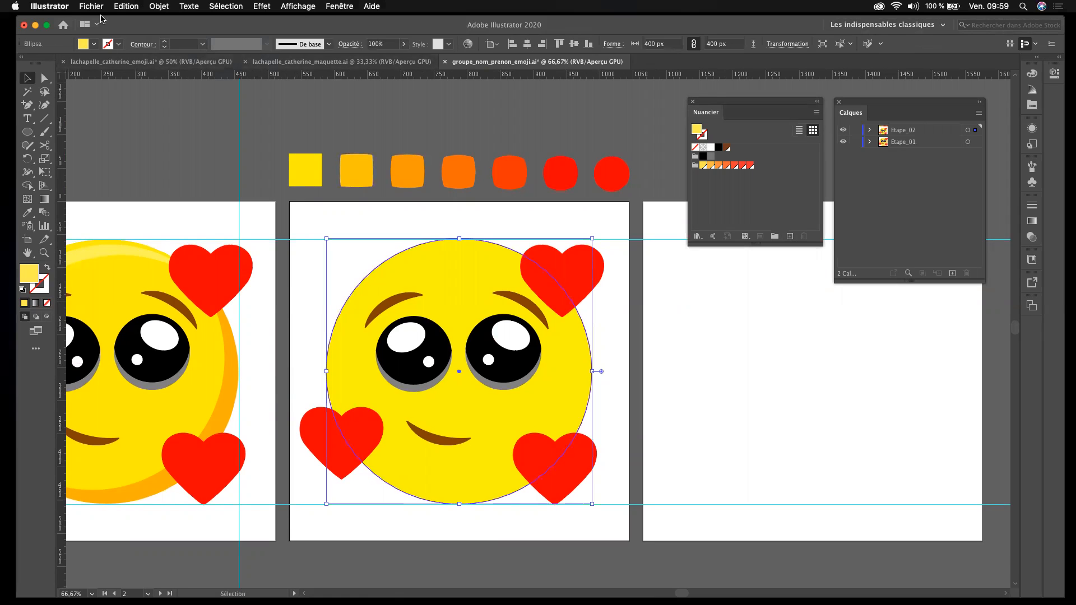